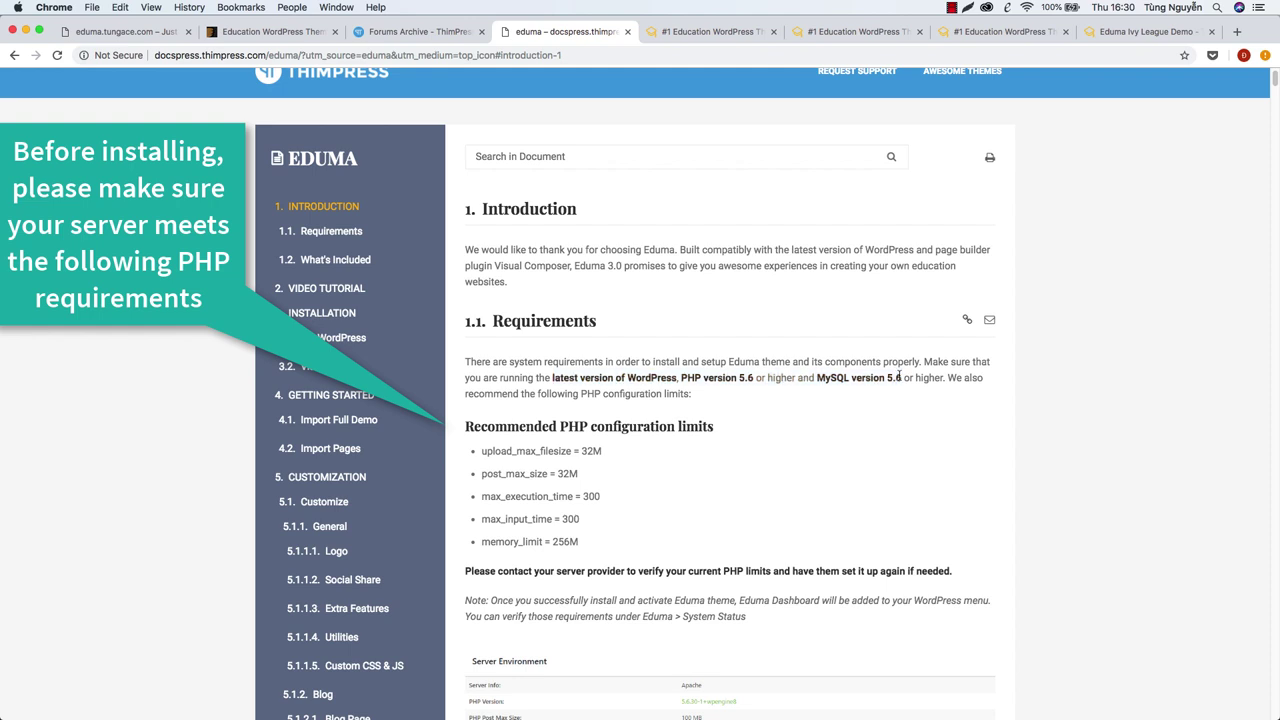
Switch to the ThimPress forums page and try its sign-in form with "You can sign in for support here" as the username.
left_click(565, 284)
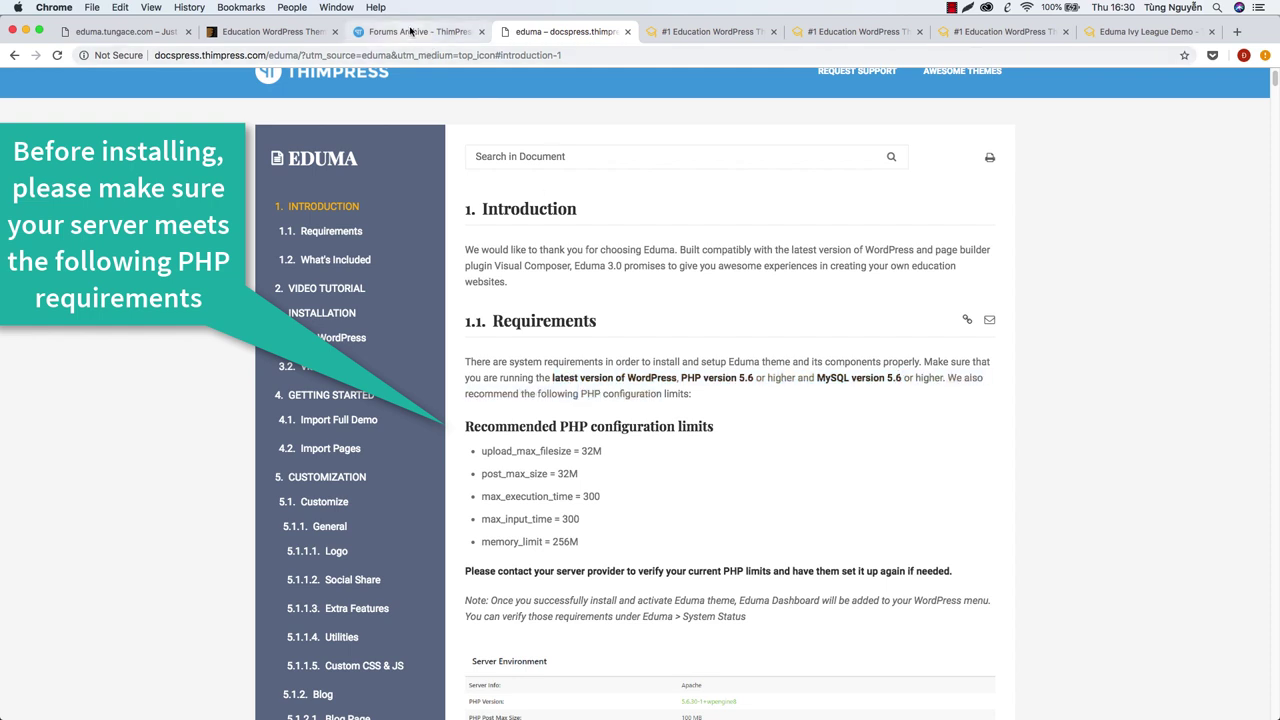
left_click(418, 31)
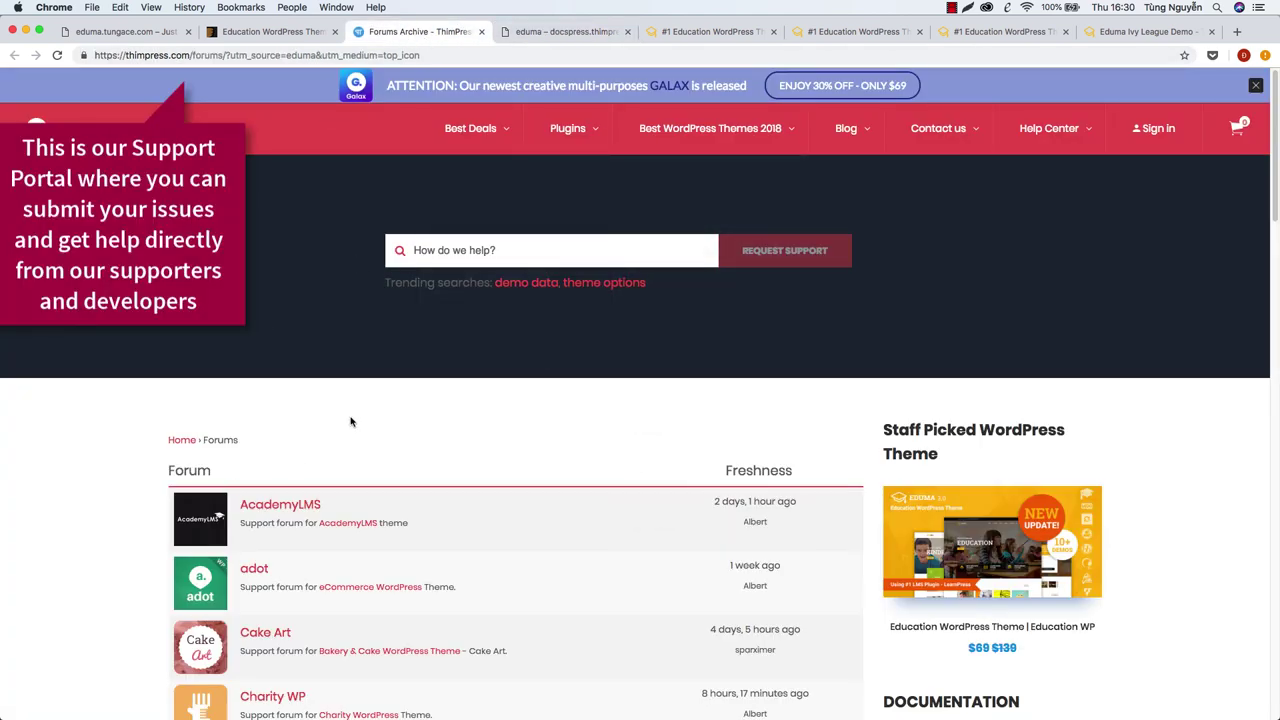
left_click(1158, 128)
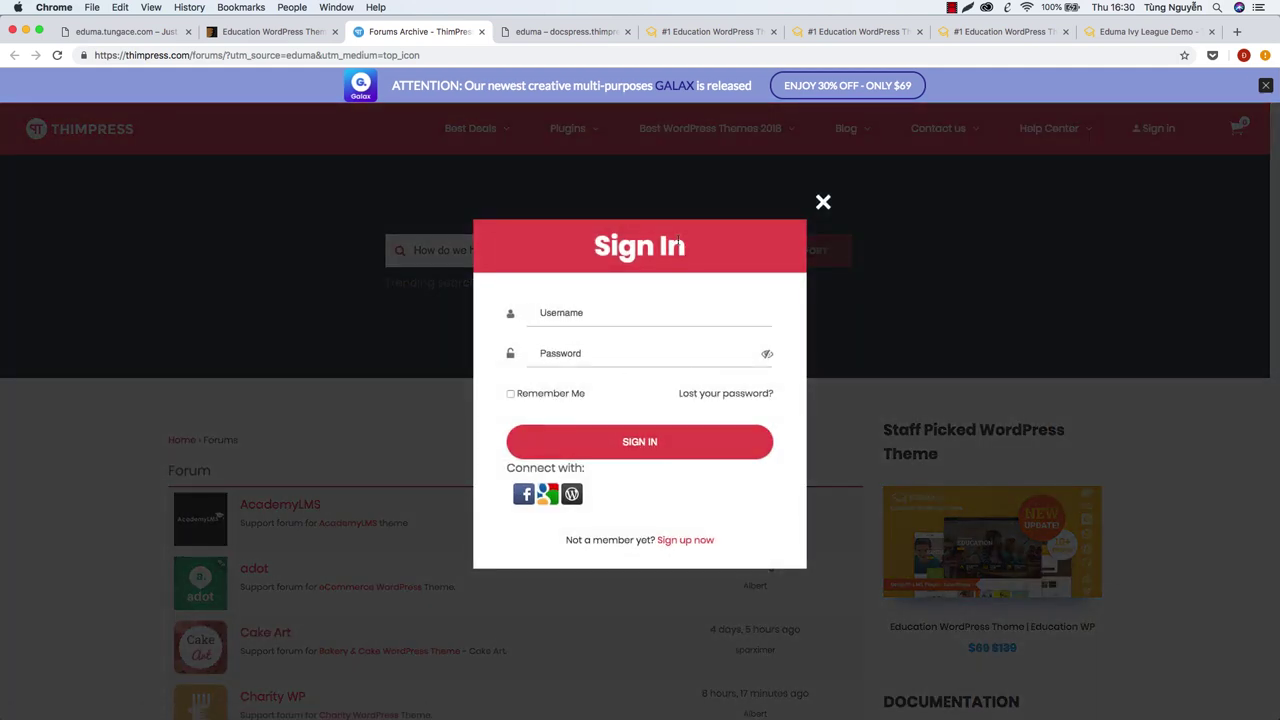
type("You can sign in for support herre")
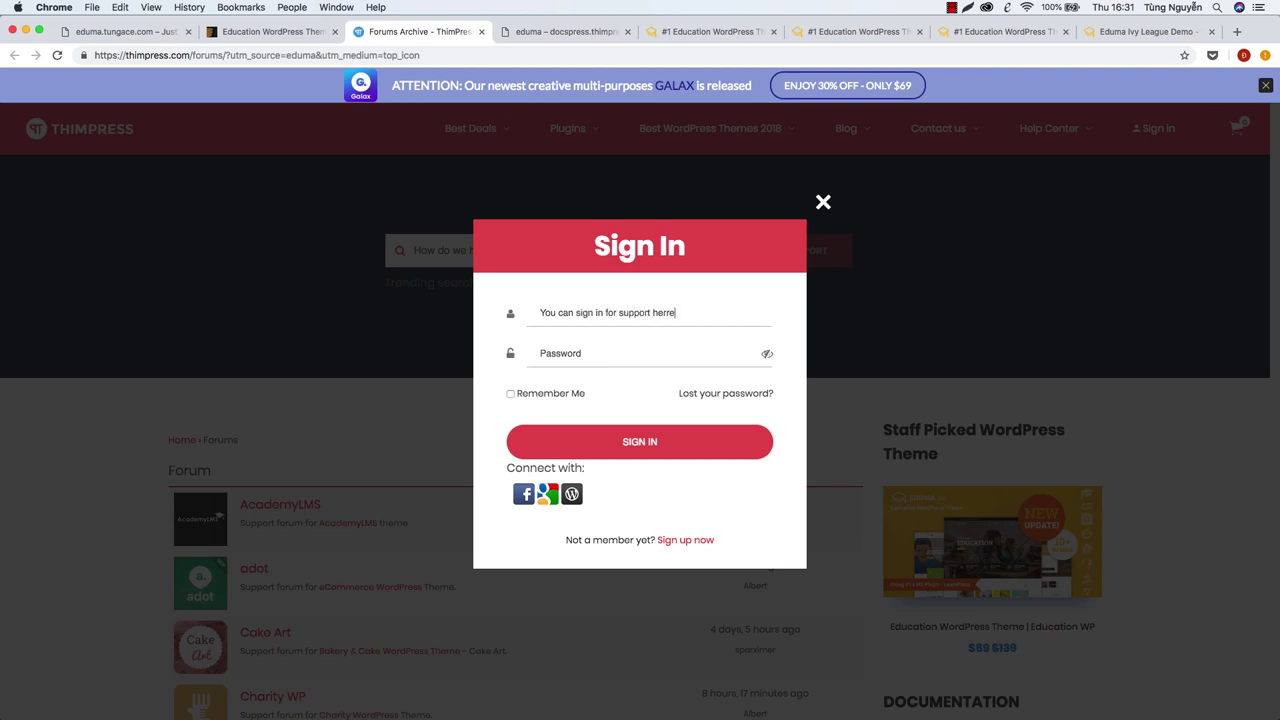
key("super+a")
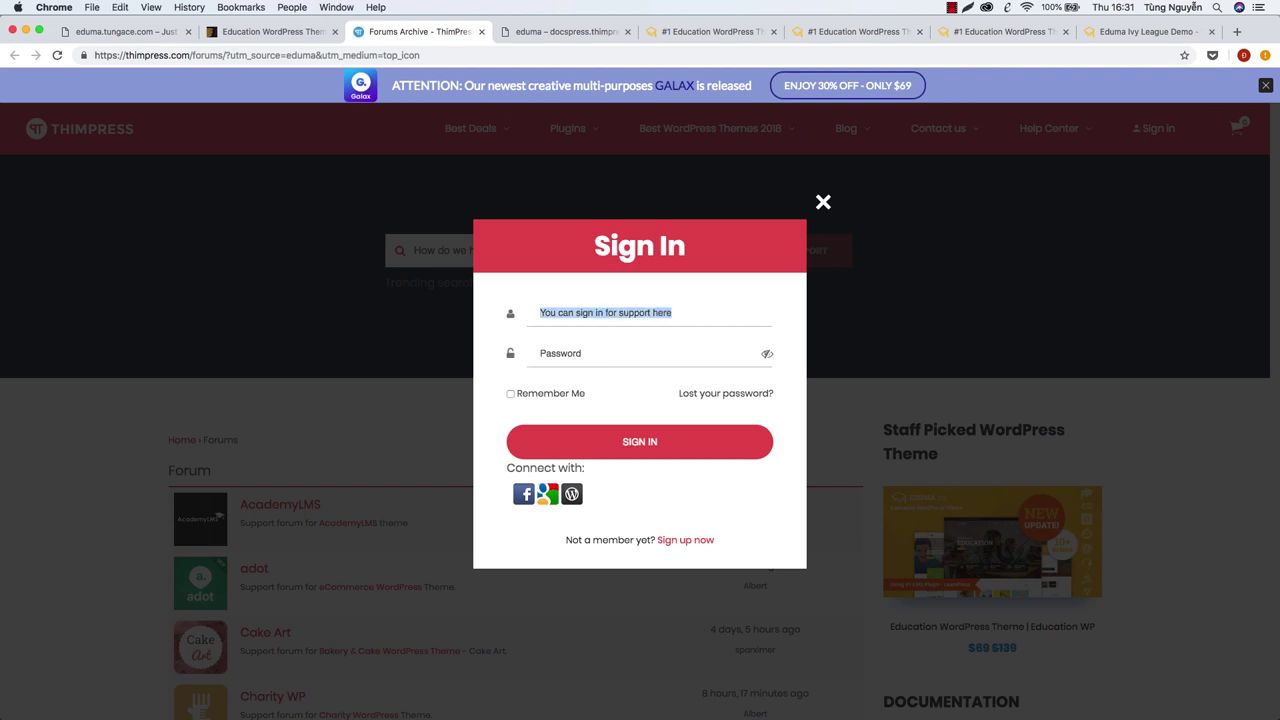
left_click(966, 300)
Open the Eduma support forum from the forum list and look through its topics.
scroll(412, 497, "down", 5)
scroll(412, 497, "down", 1)
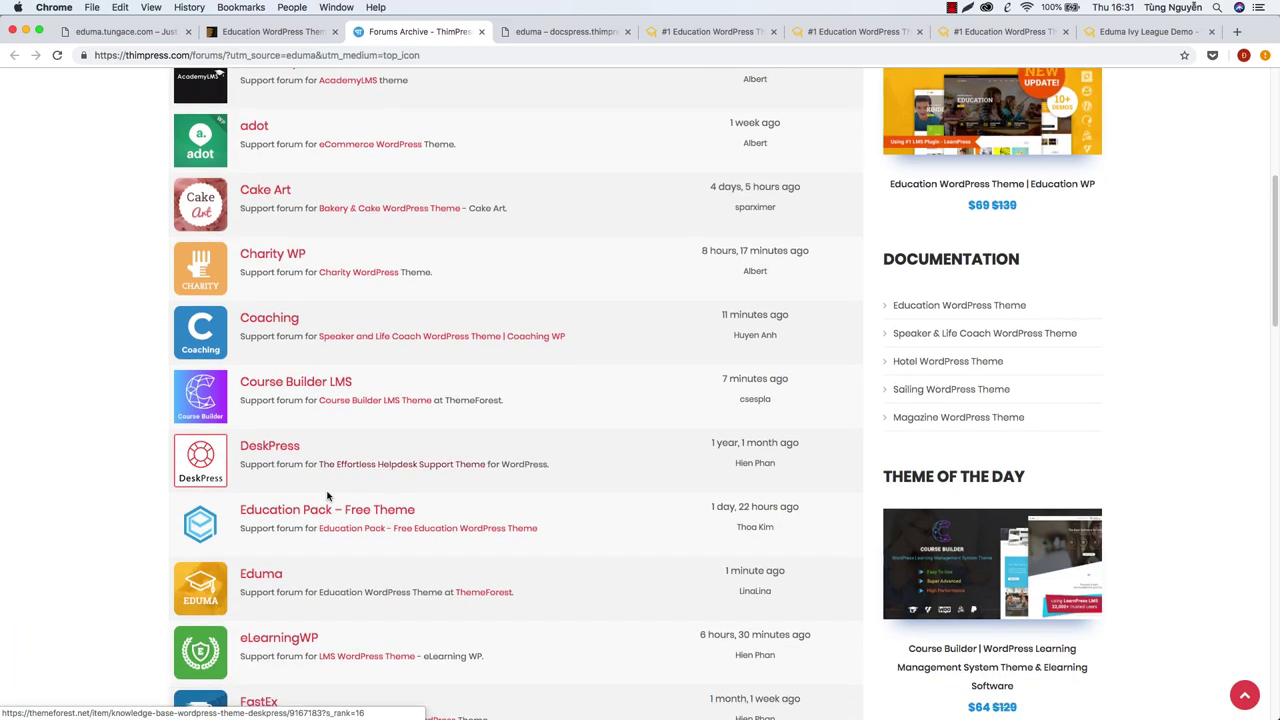
left_click(258, 578)
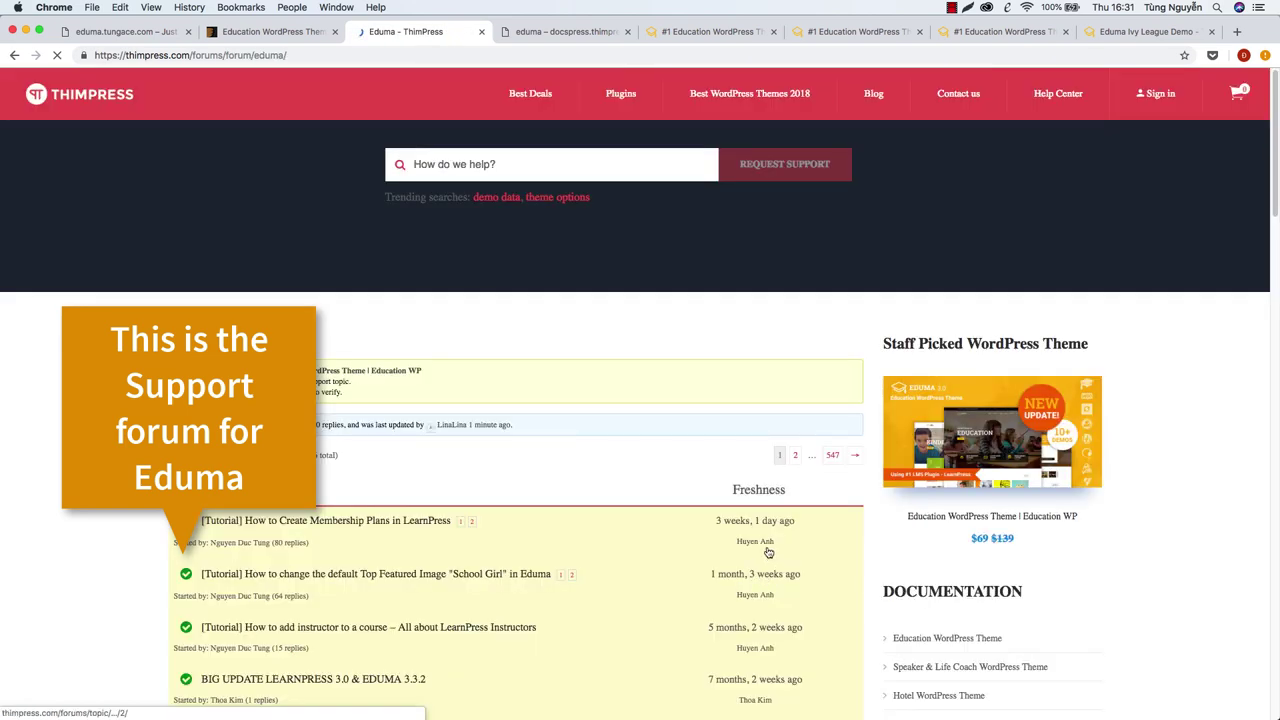
scroll(768, 540, "down", 5)
scroll(806, 514, "up", 1)
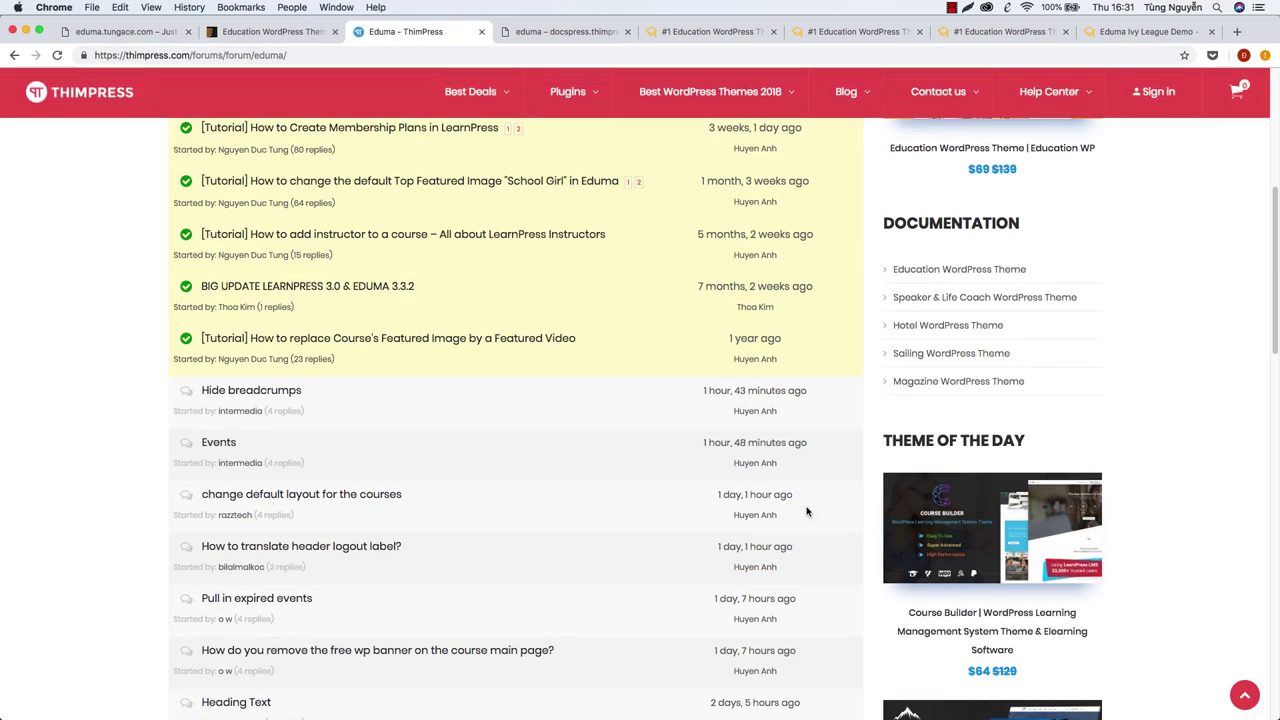
scroll(360, 488, "up", 6)
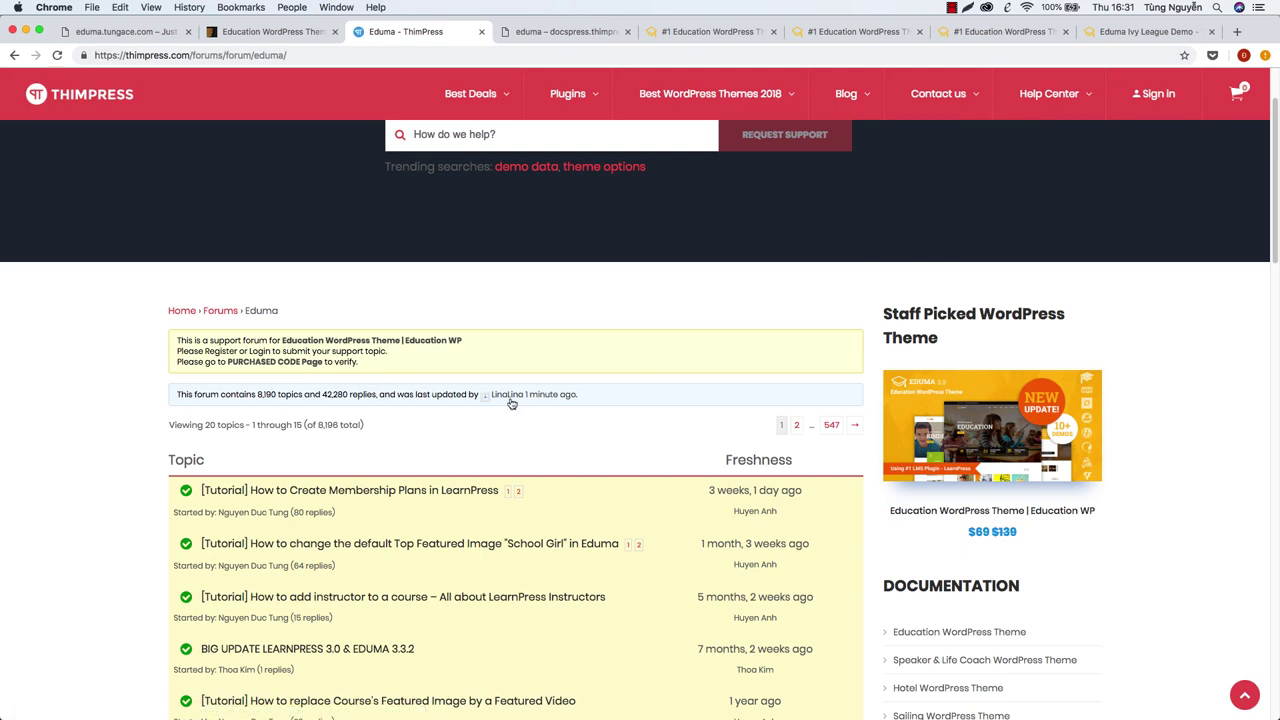
Return to the new WordPress site and open its admin login page at eduma.tungace.com/wp-admin.
left_click(135, 38)
scroll(652, 275, "down", 2)
scroll(645, 308, "up", 2)
left_click(425, 55)
type("//eduma.tungace.com/")
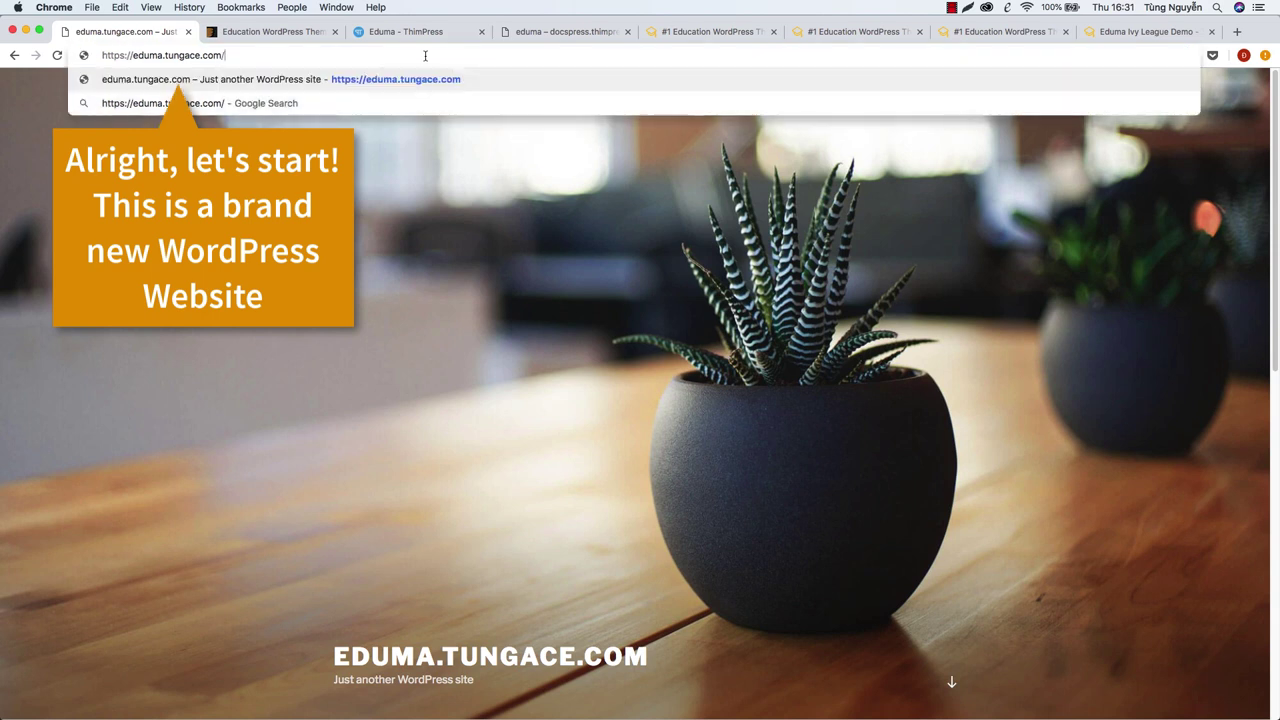
type("wp-adm")
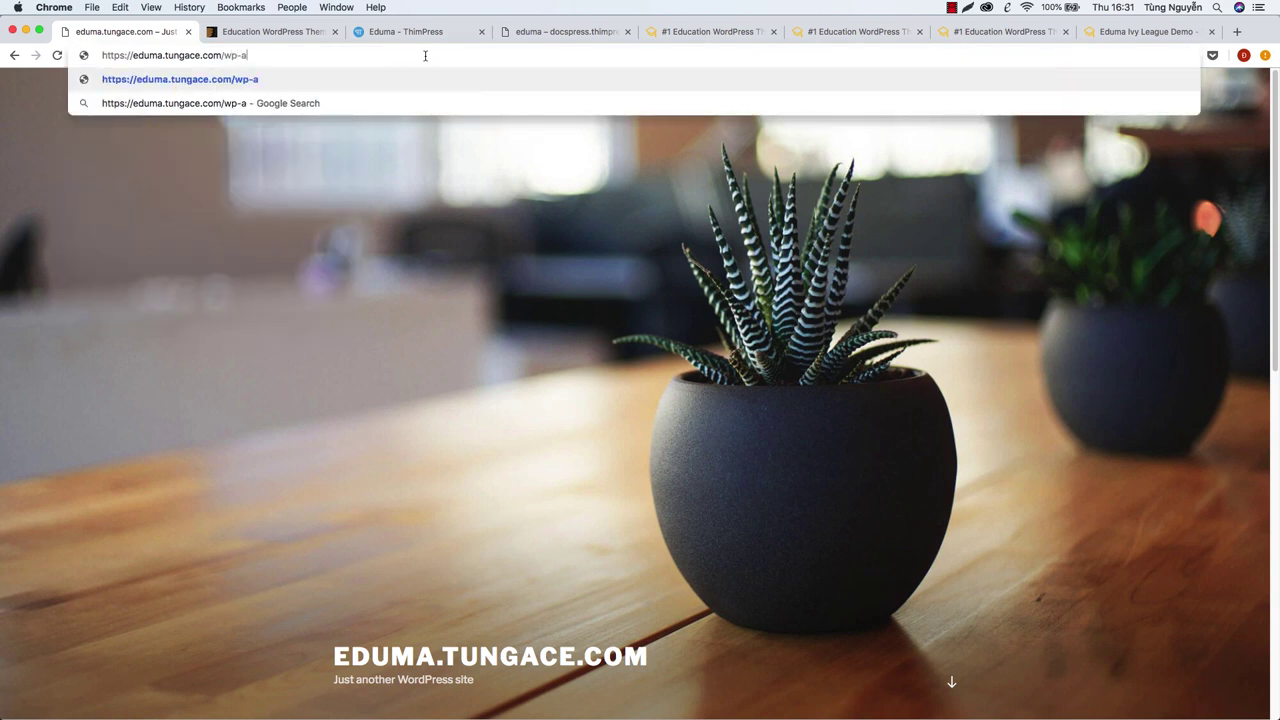
type("in")
key("Return")
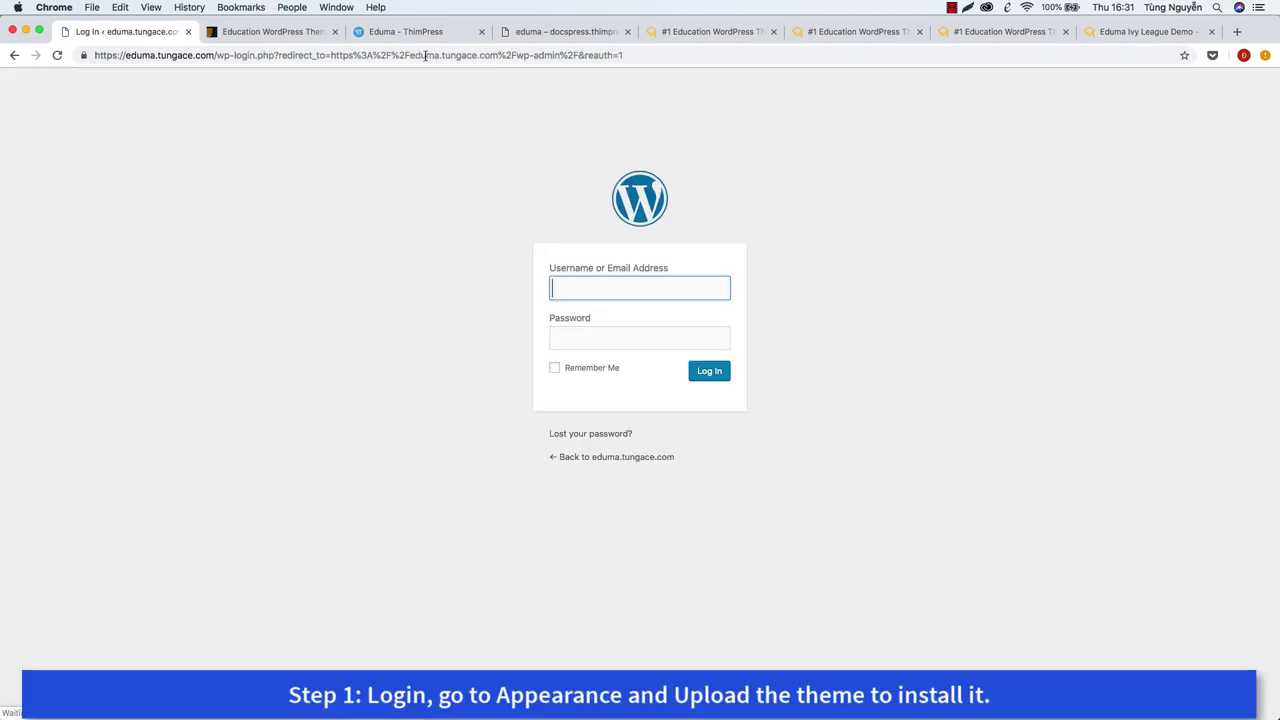
Log in to the WordPress admin with the username and account password, and dismiss the offer to save the password.
type("tung")
key("Tab")
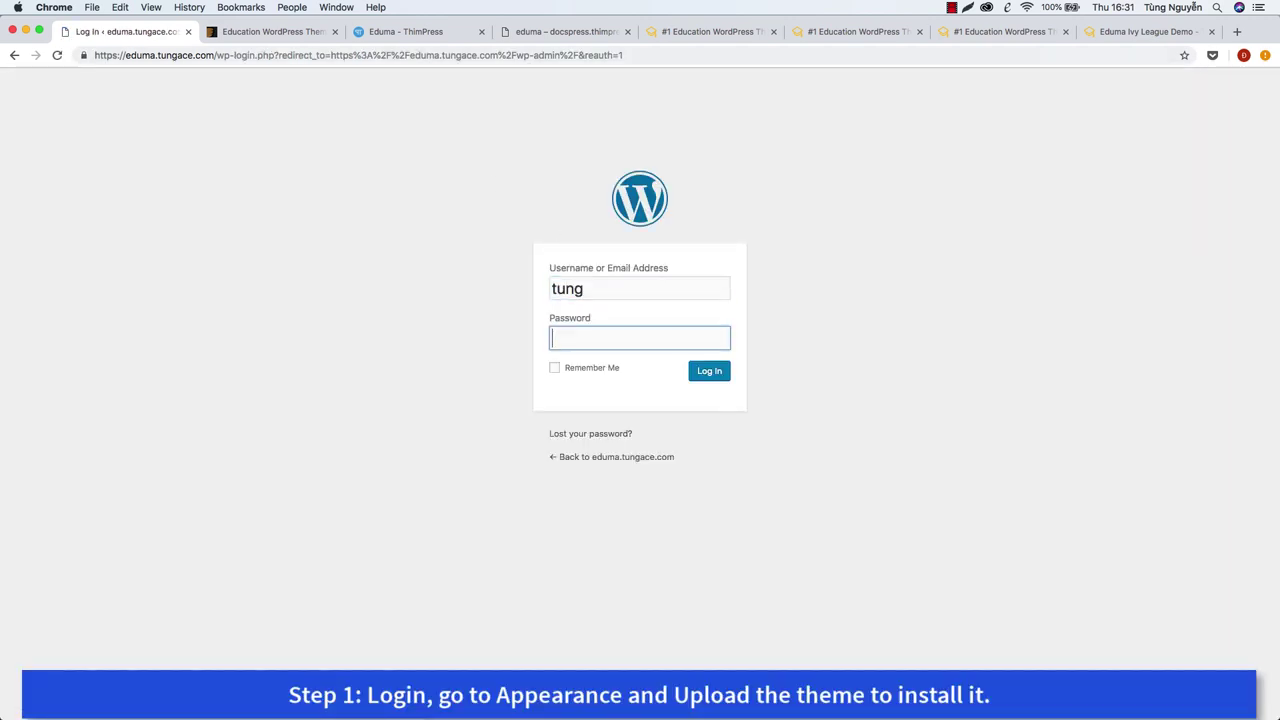
key("super+v")
key("Return")
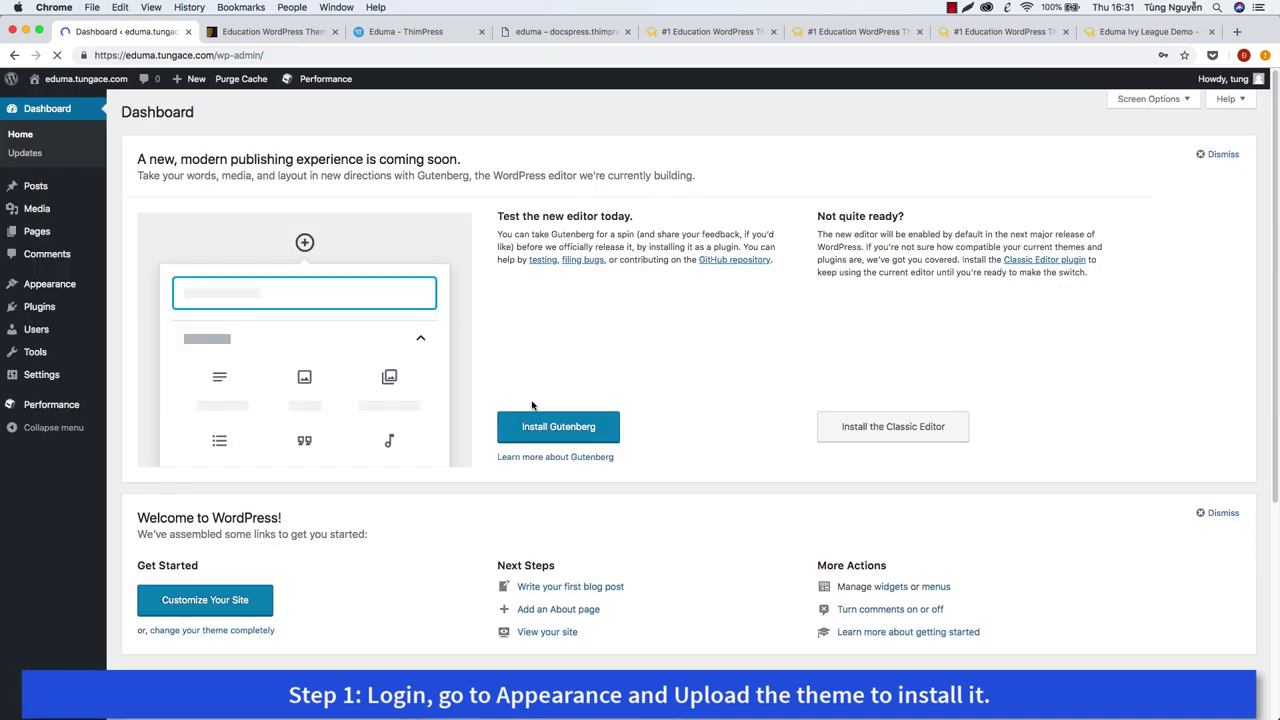
mouse_move(50, 285)
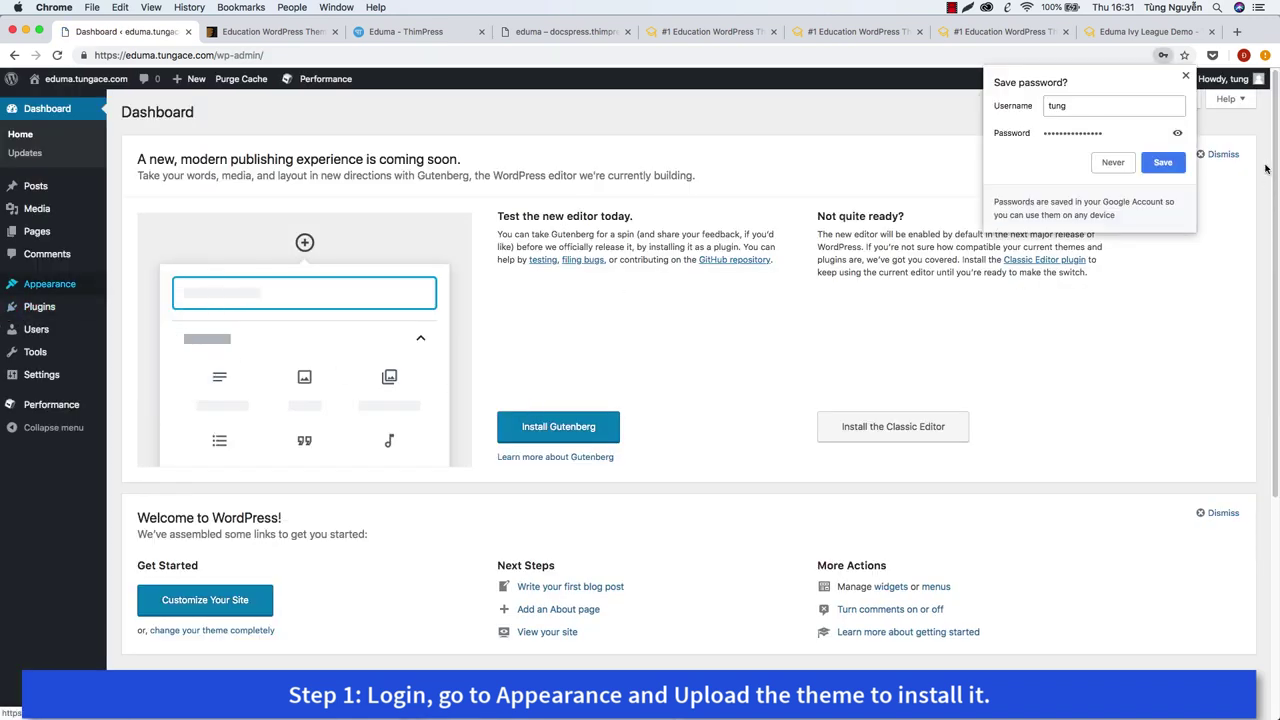
left_click(1268, 181)
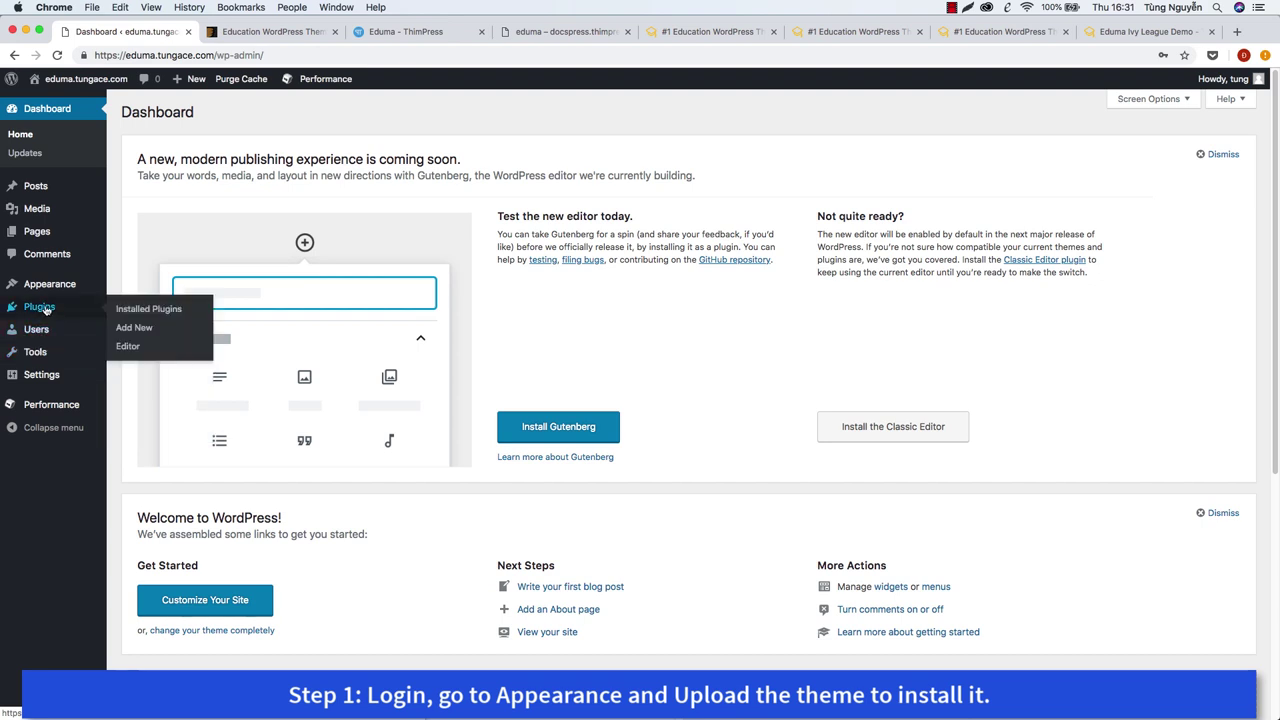
Start a new theme upload and choose eduma.zip from the unzipped Education WP theme folder in Downloads.
left_click(142, 290)
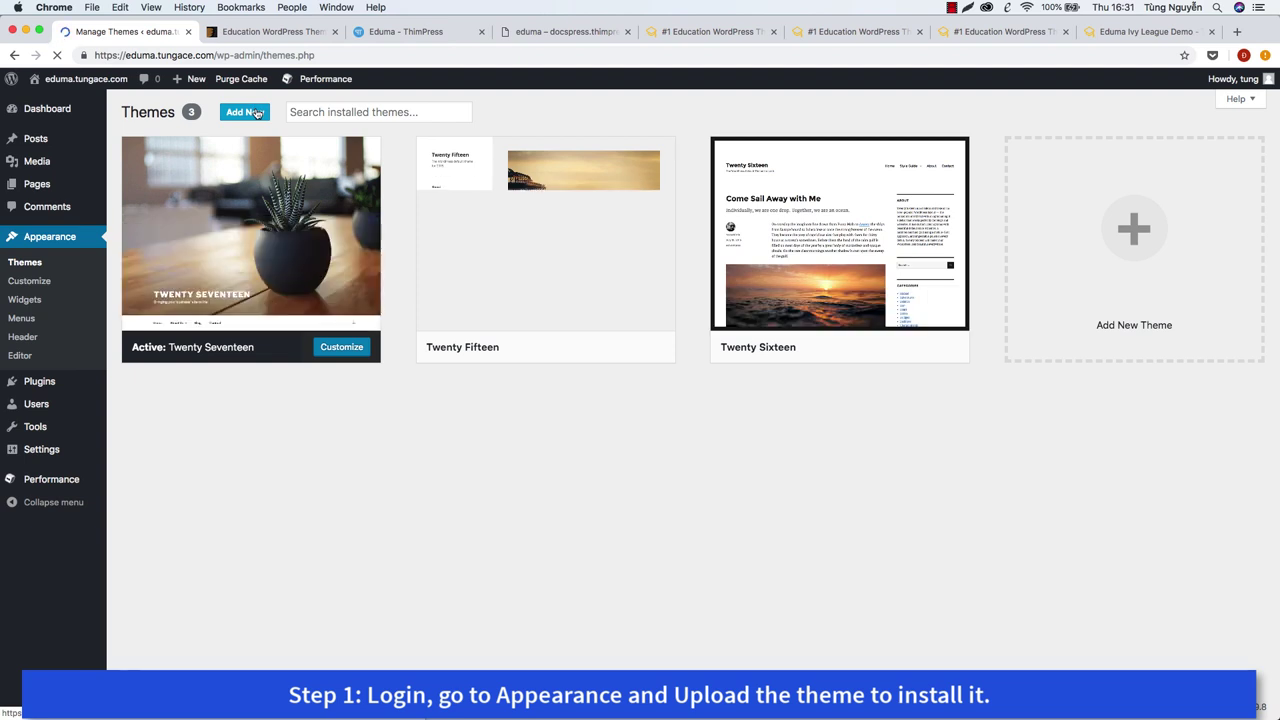
left_click(245, 112)
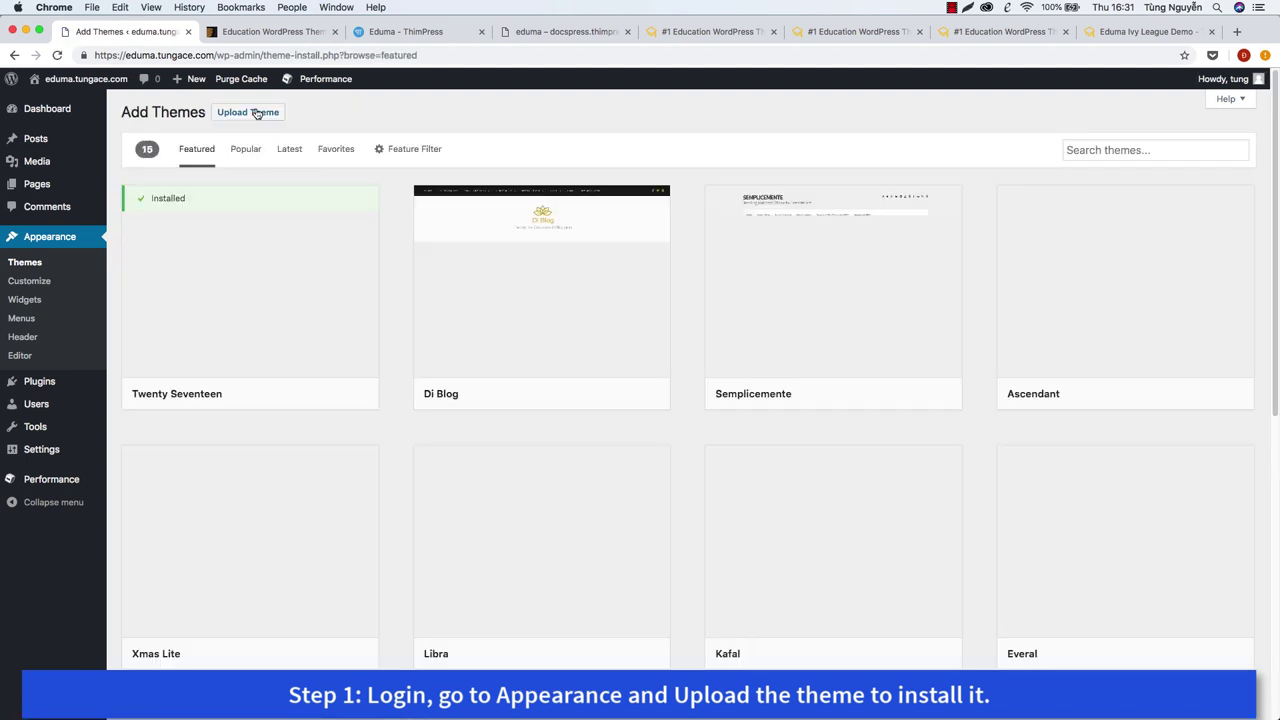
left_click(256, 112)
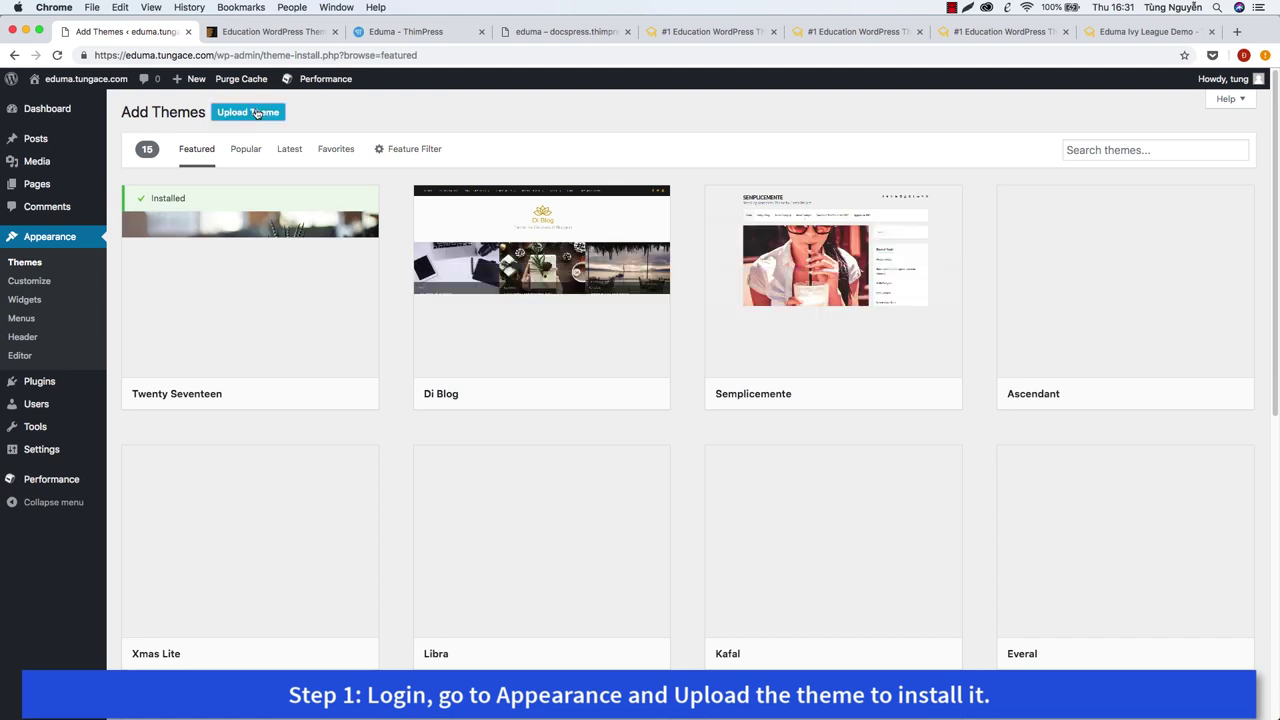
left_click(590, 235)
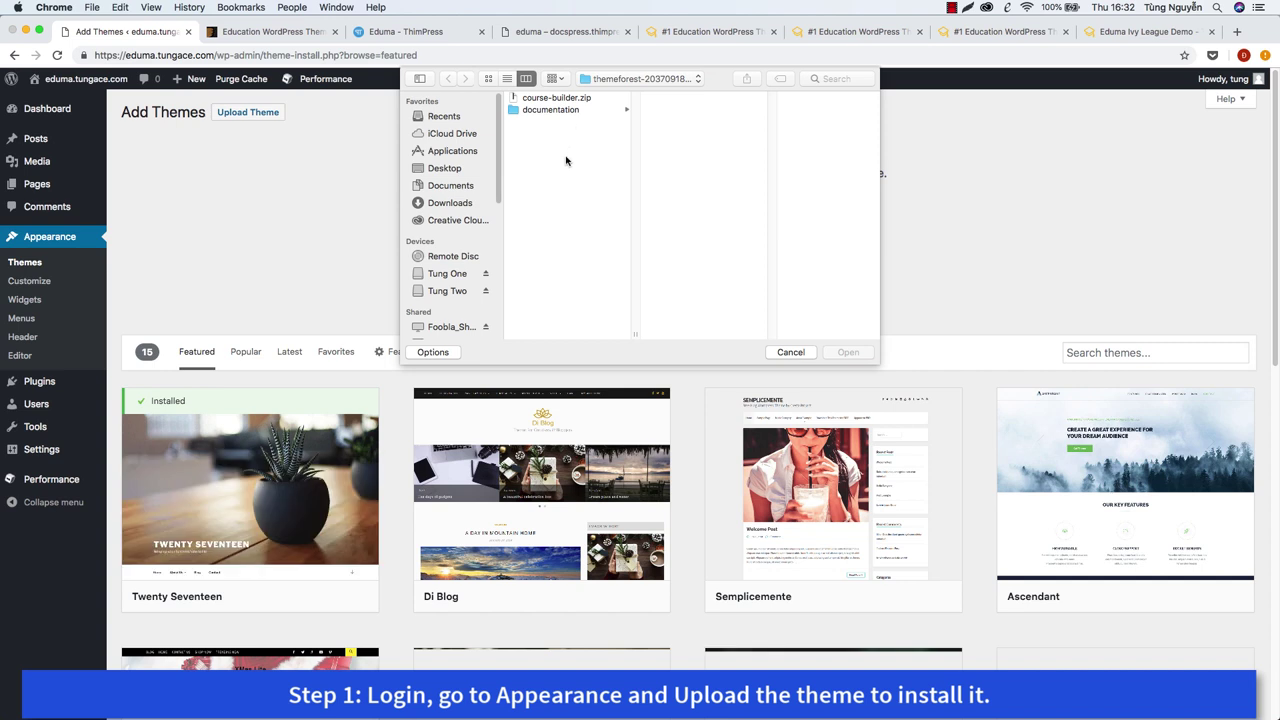
left_click(460, 205)
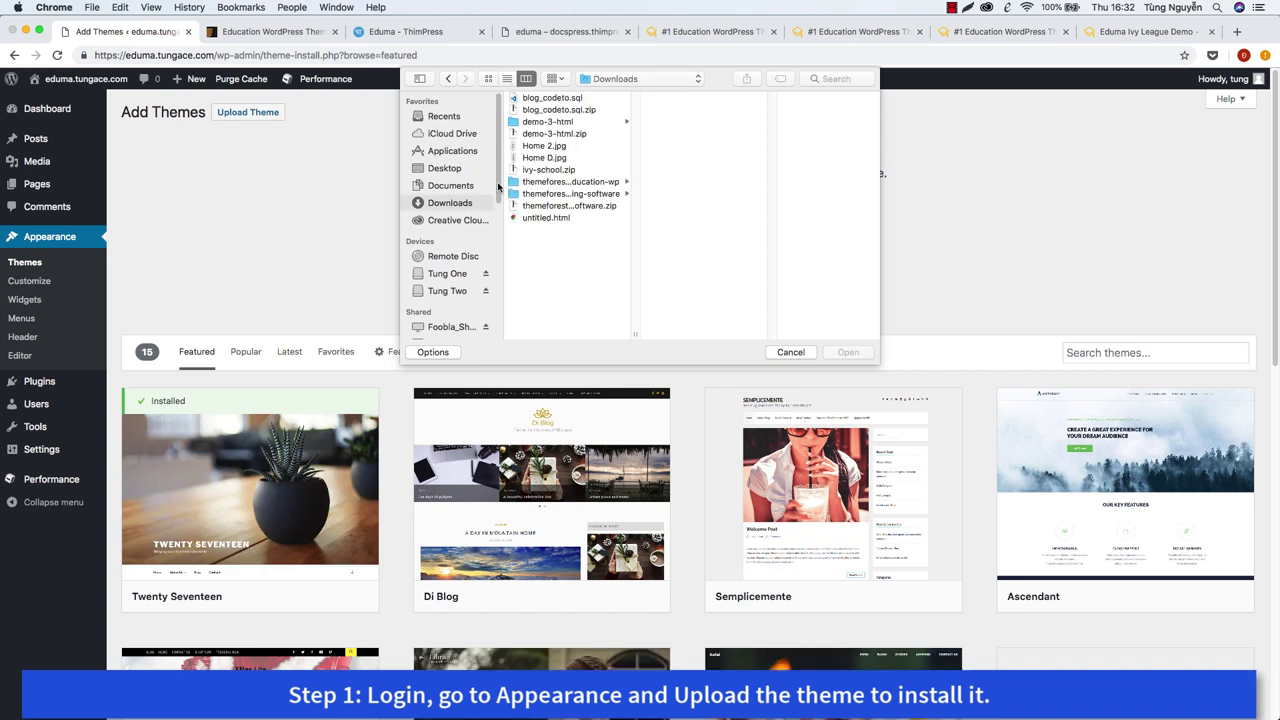
left_click(560, 184)
left_click(666, 124)
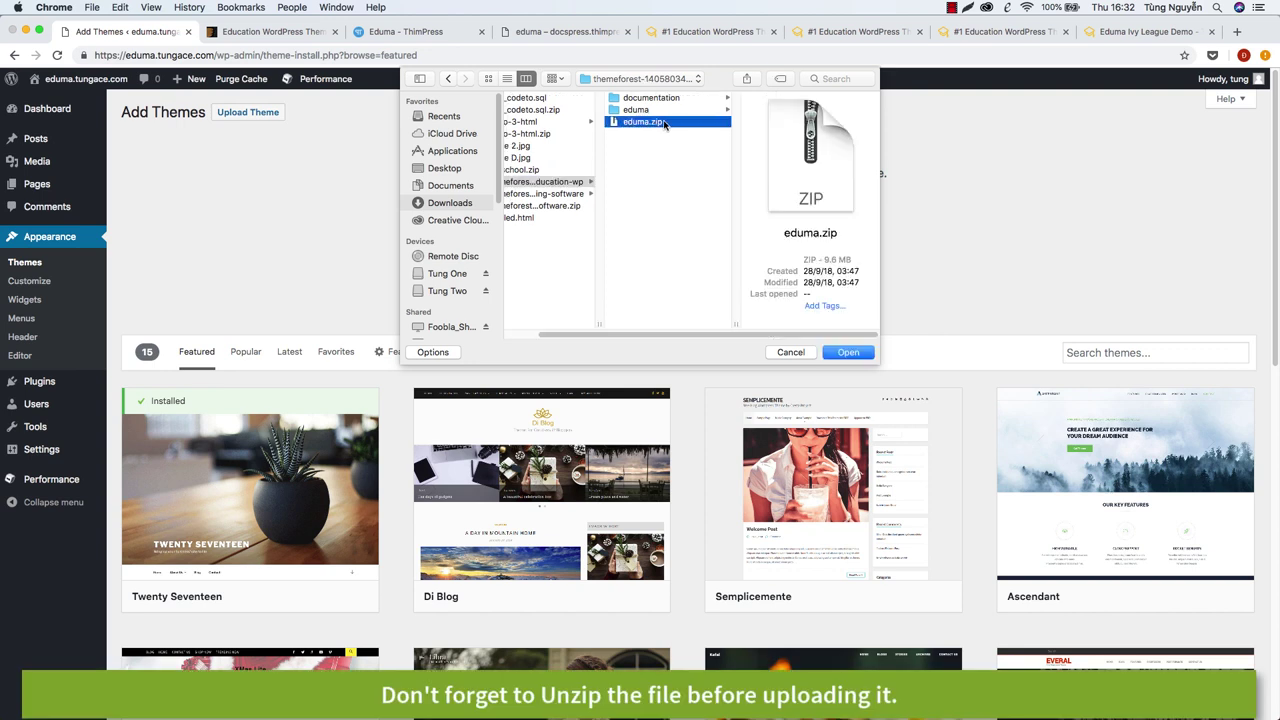
left_click(846, 354)
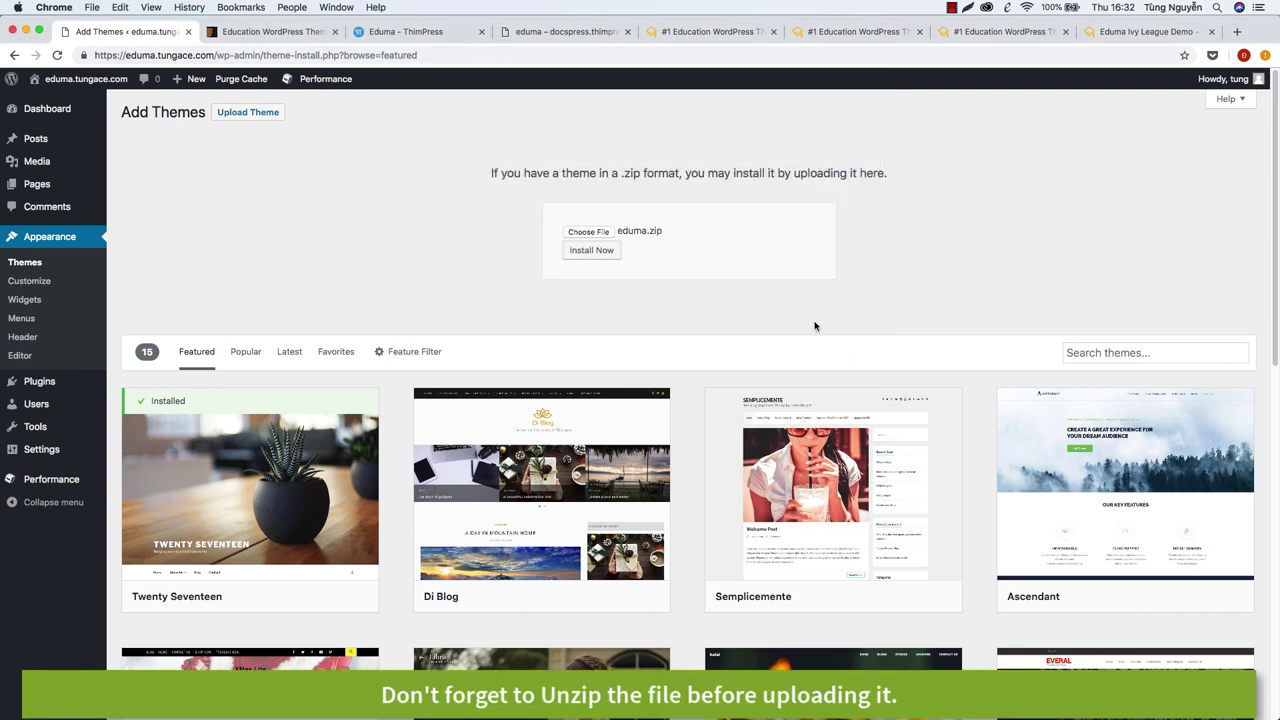
Install and activate the uploaded Eduma theme together with its Thim Core plugin.
left_click(592, 250)
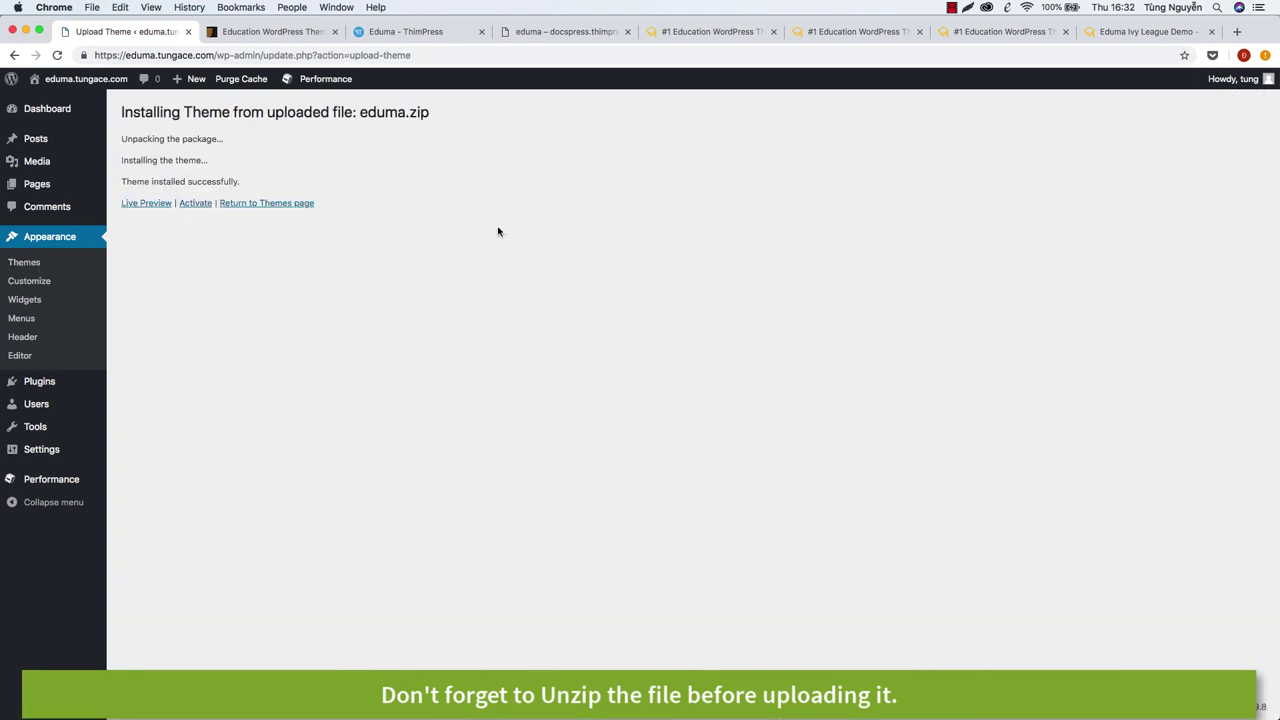
left_click(196, 203)
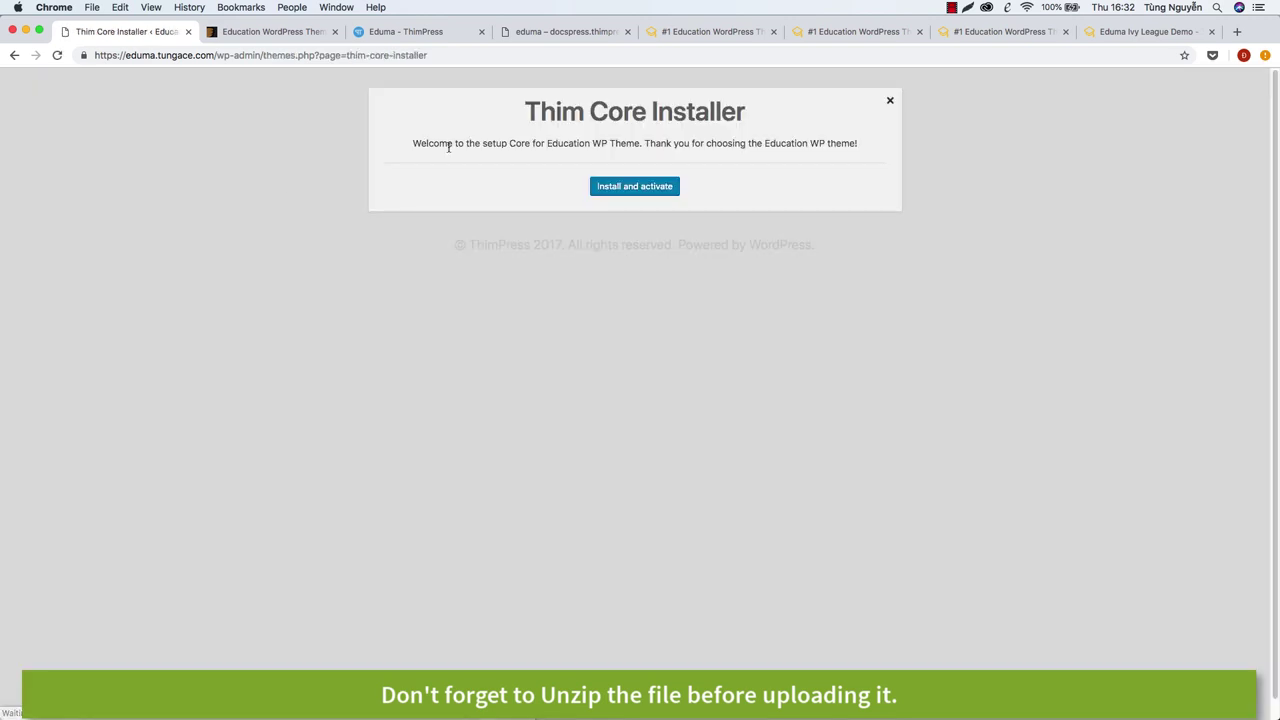
left_click(657, 192)
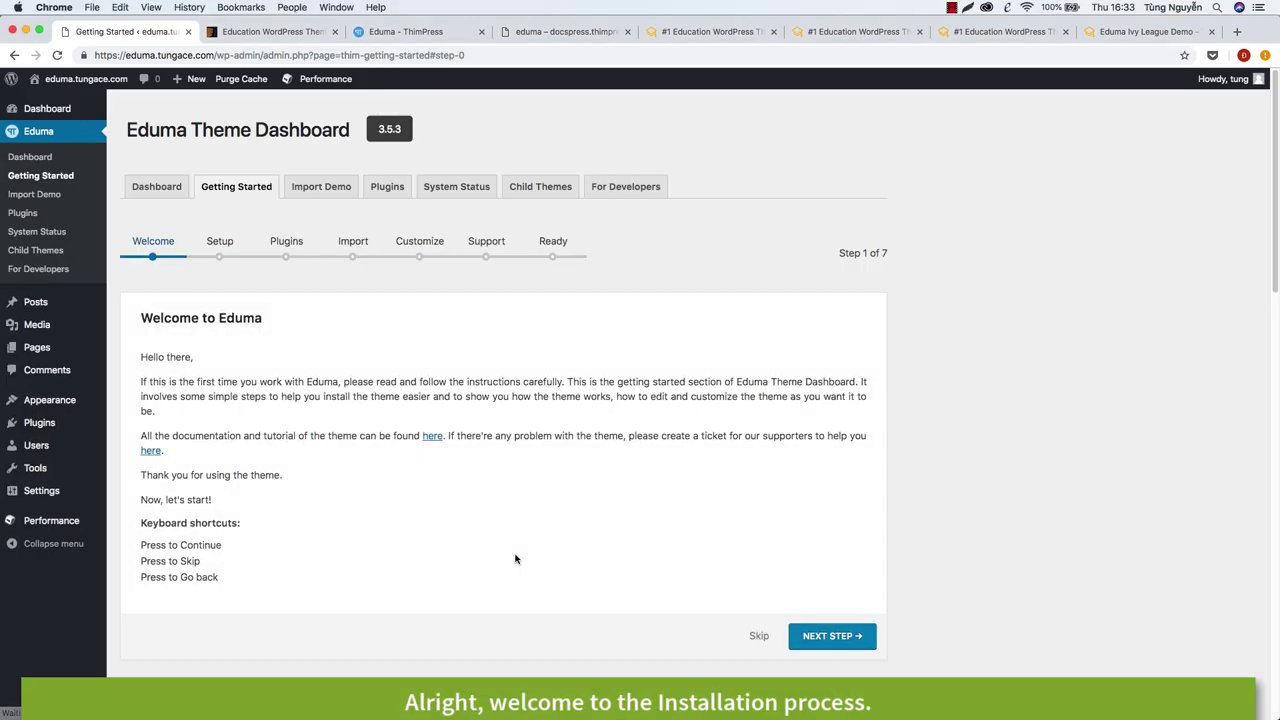
Save the general setup with the site name "Eduma - #1 Education Website" and the description "Enter your site Description here!".
left_click(842, 645)
left_click(259, 429)
key("super+a")
type("E")
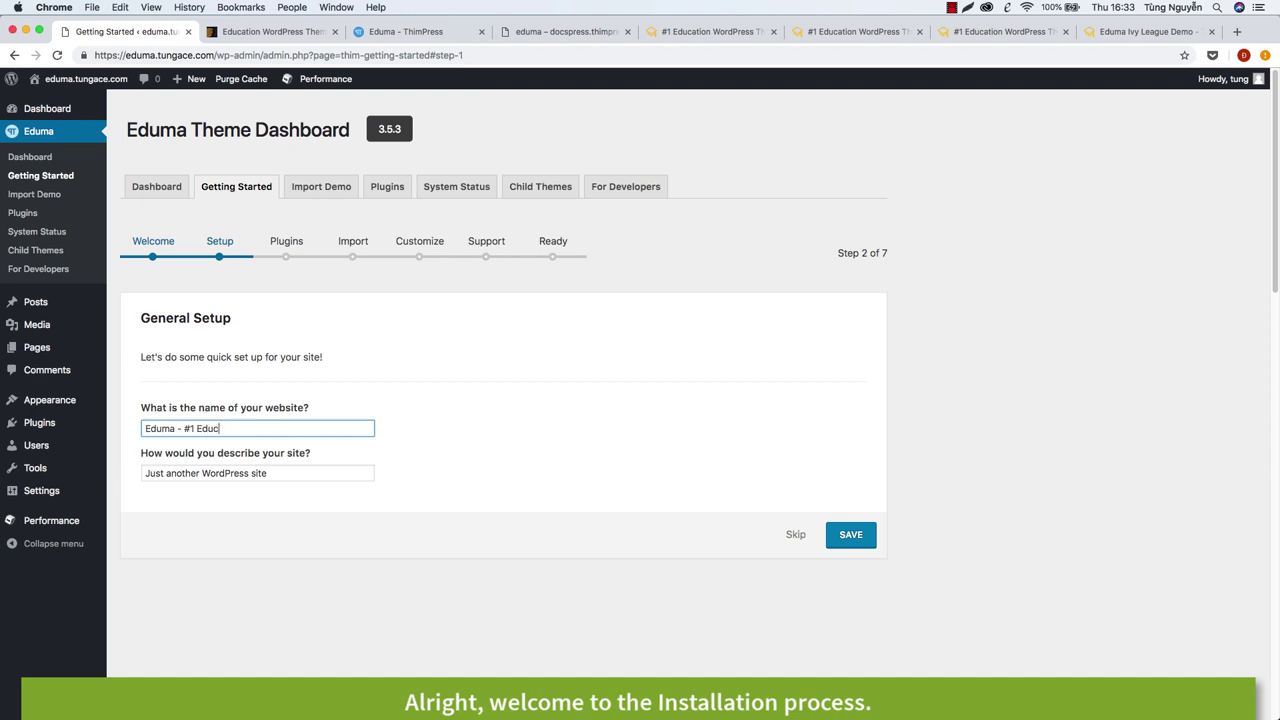
type("duma - #1 Education Website")
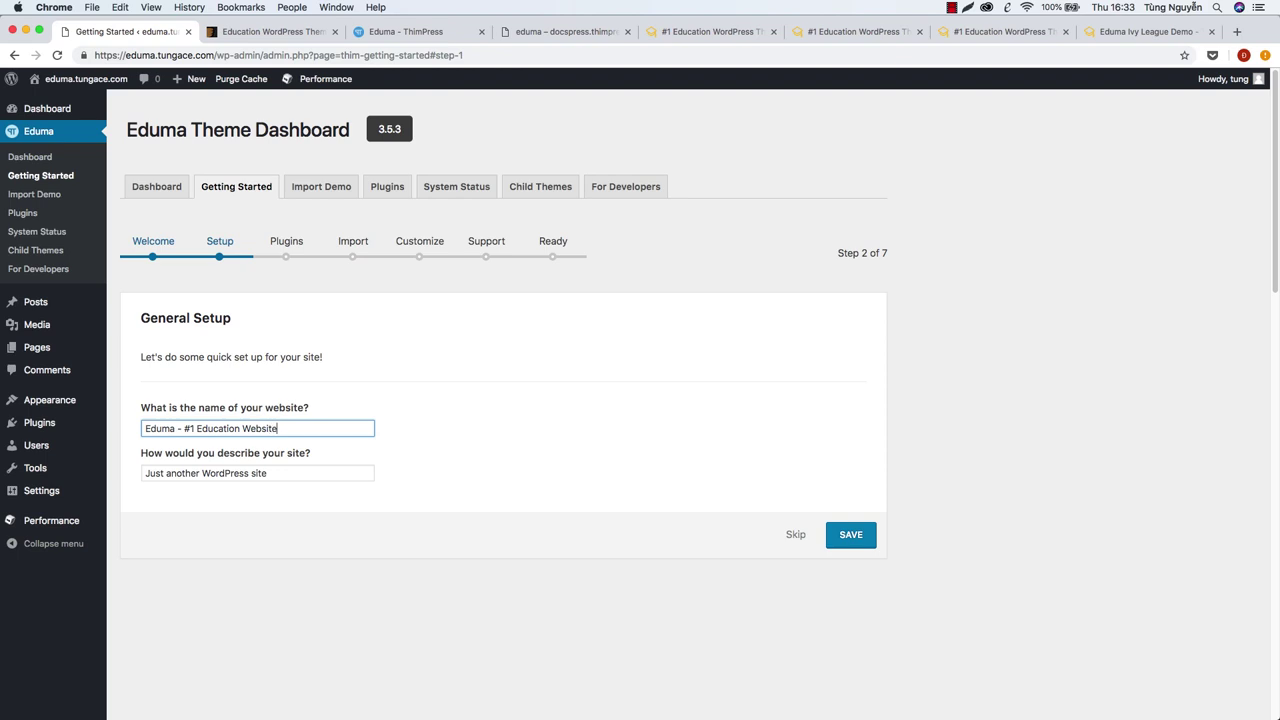
key("Tab")
type("Enter your site De")
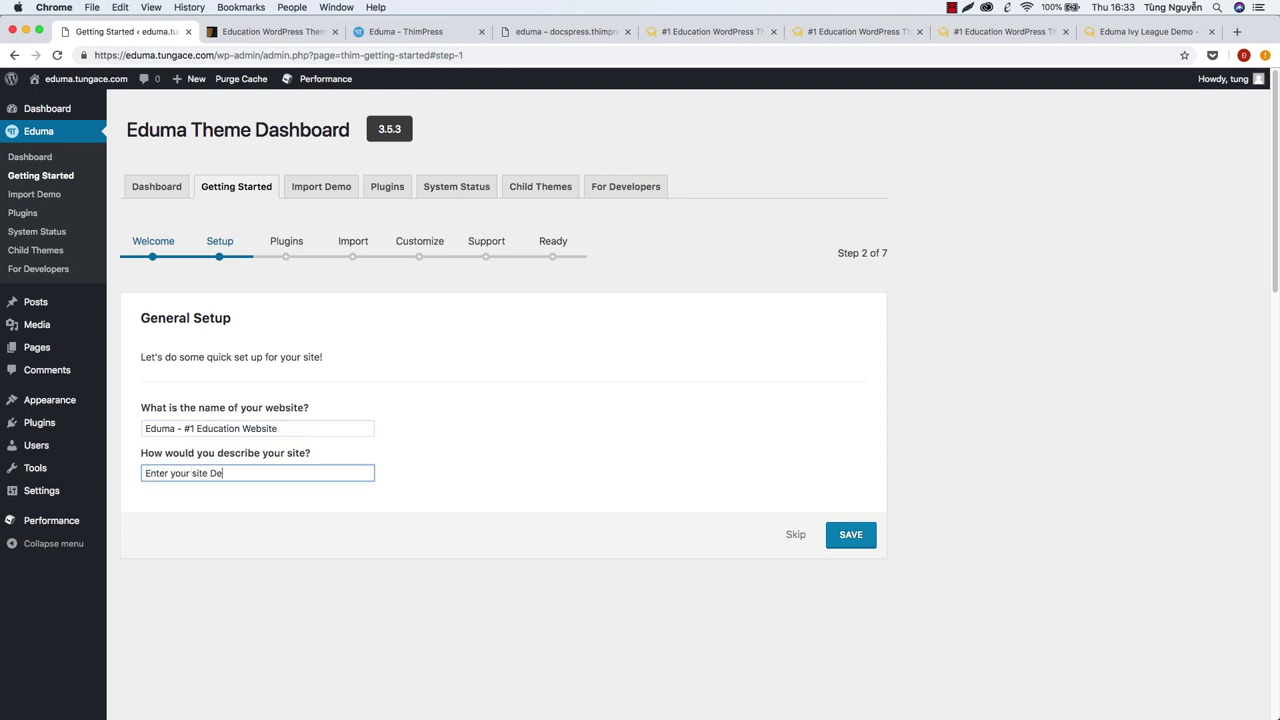
type("scription here!")
left_click(866, 535)
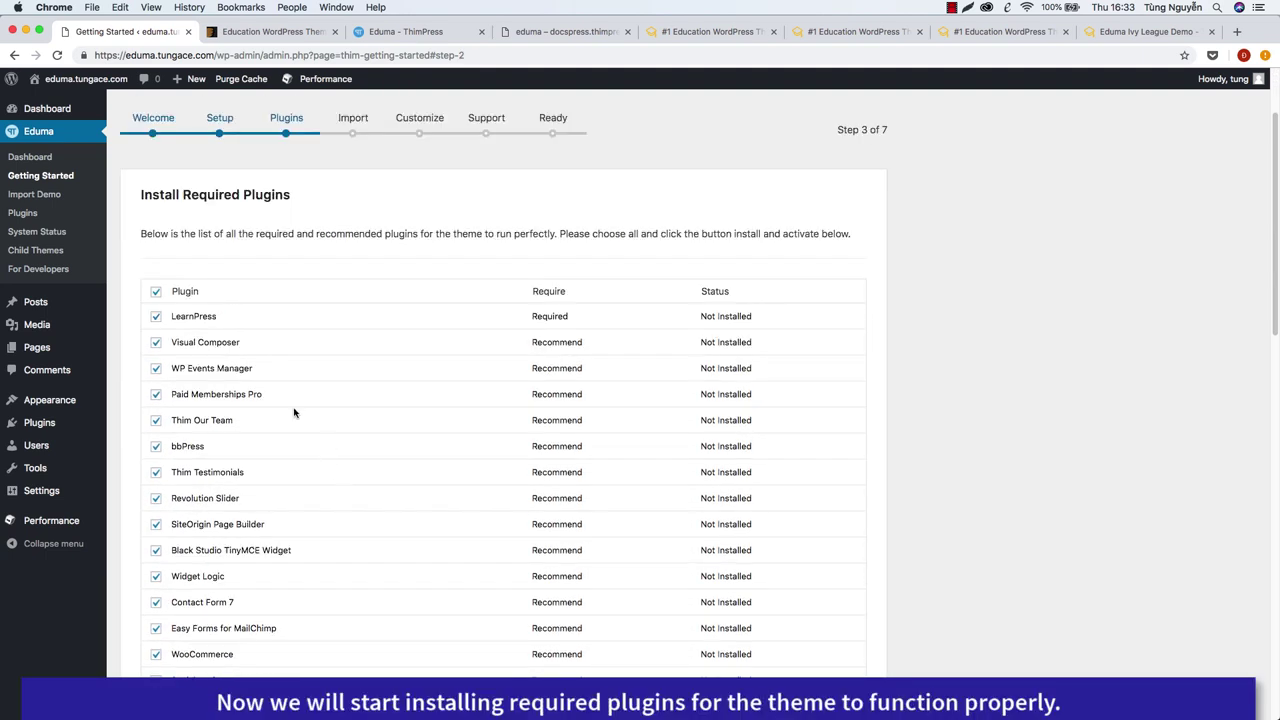
Review the list of required and recommended plugins, then install and activate all of them.
left_click_drag(141, 194, 271, 196)
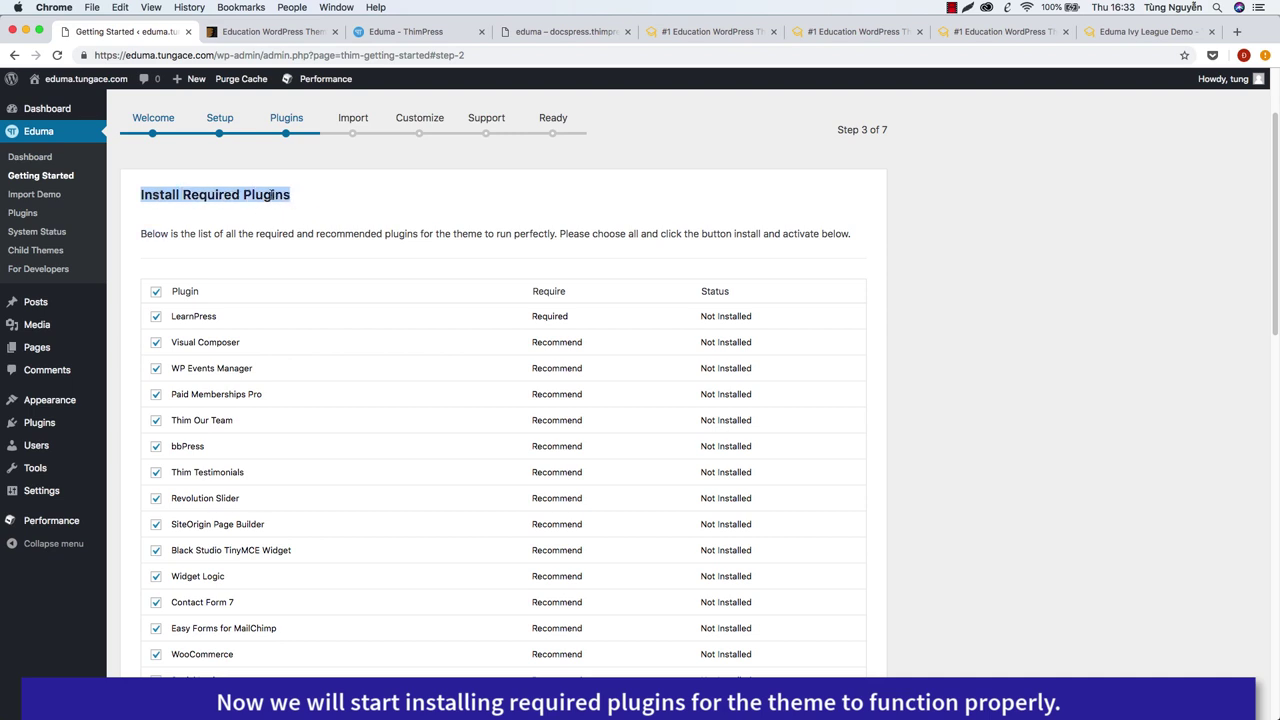
left_click_drag(166, 234, 402, 246)
left_click(396, 236)
scroll(363, 289, "down", 5)
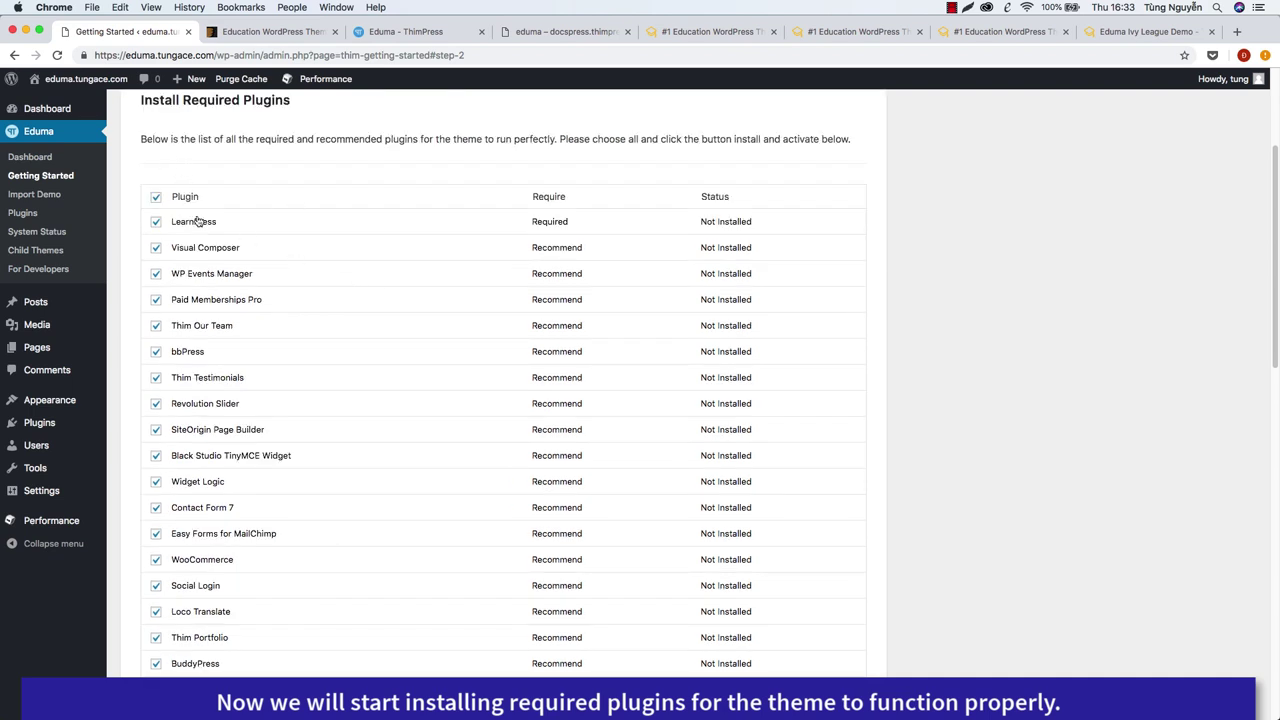
scroll(228, 352, "down", 5)
scroll(626, 469, "up", 8)
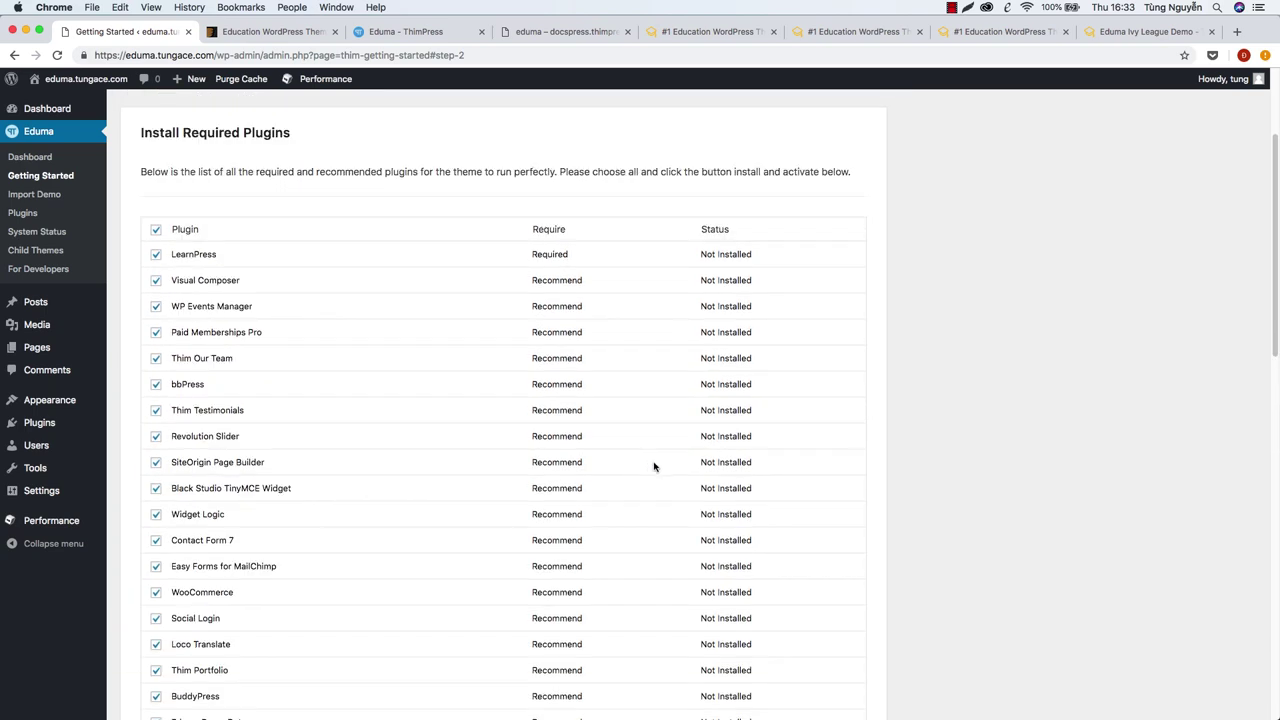
scroll(649, 466, "down", 2)
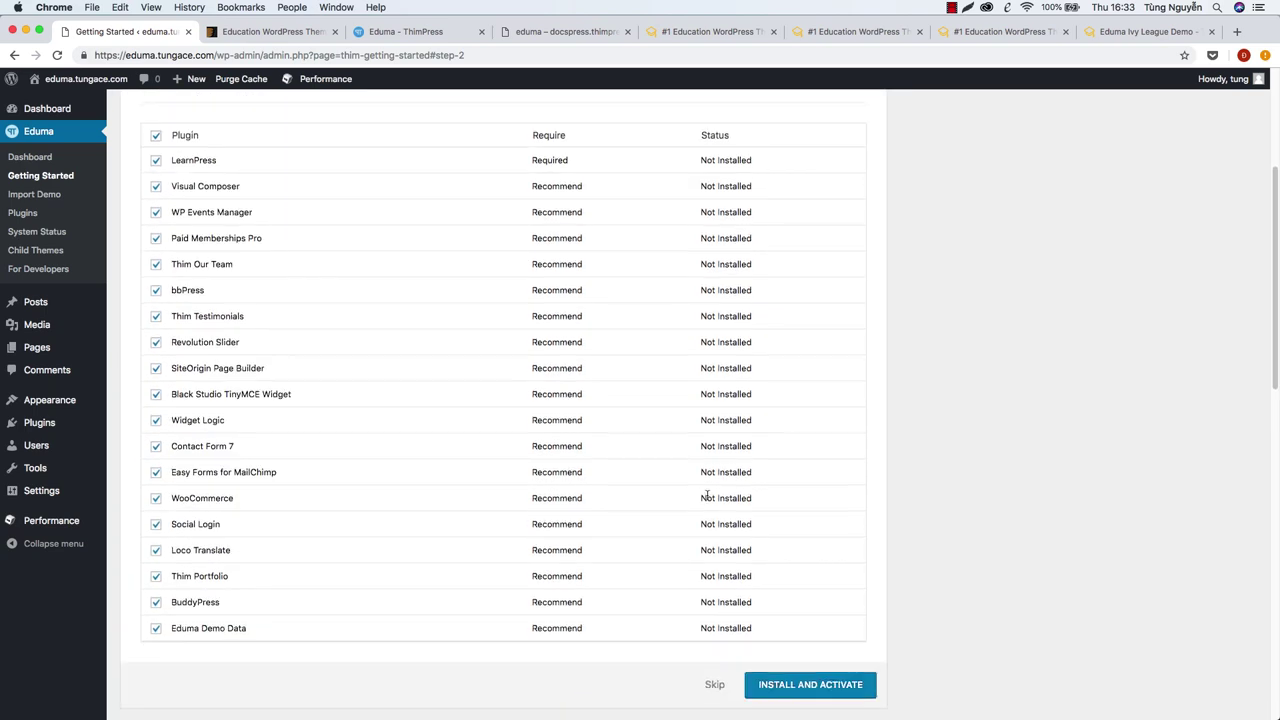
left_click(825, 688)
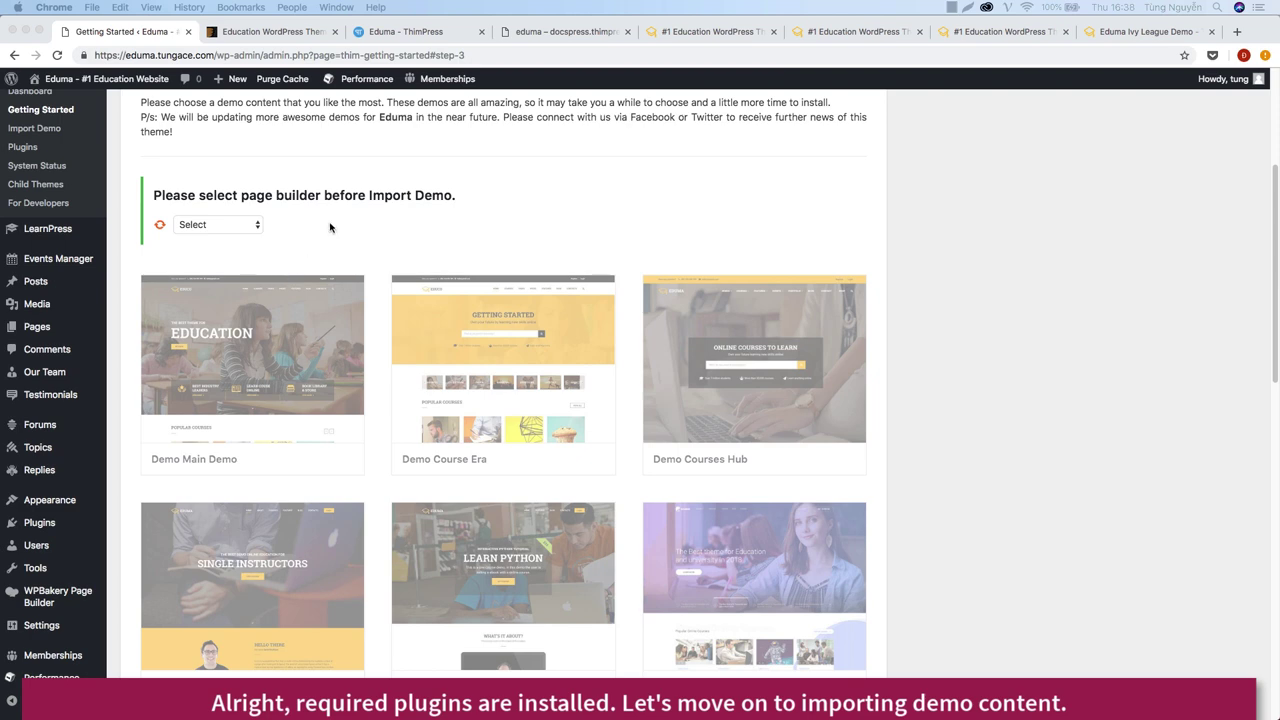
Review the Import Demo Content instructions and choose Visual Composer as the page builder for the import.
scroll(333, 235, "down", 2)
scroll(300, 300, "up", 5)
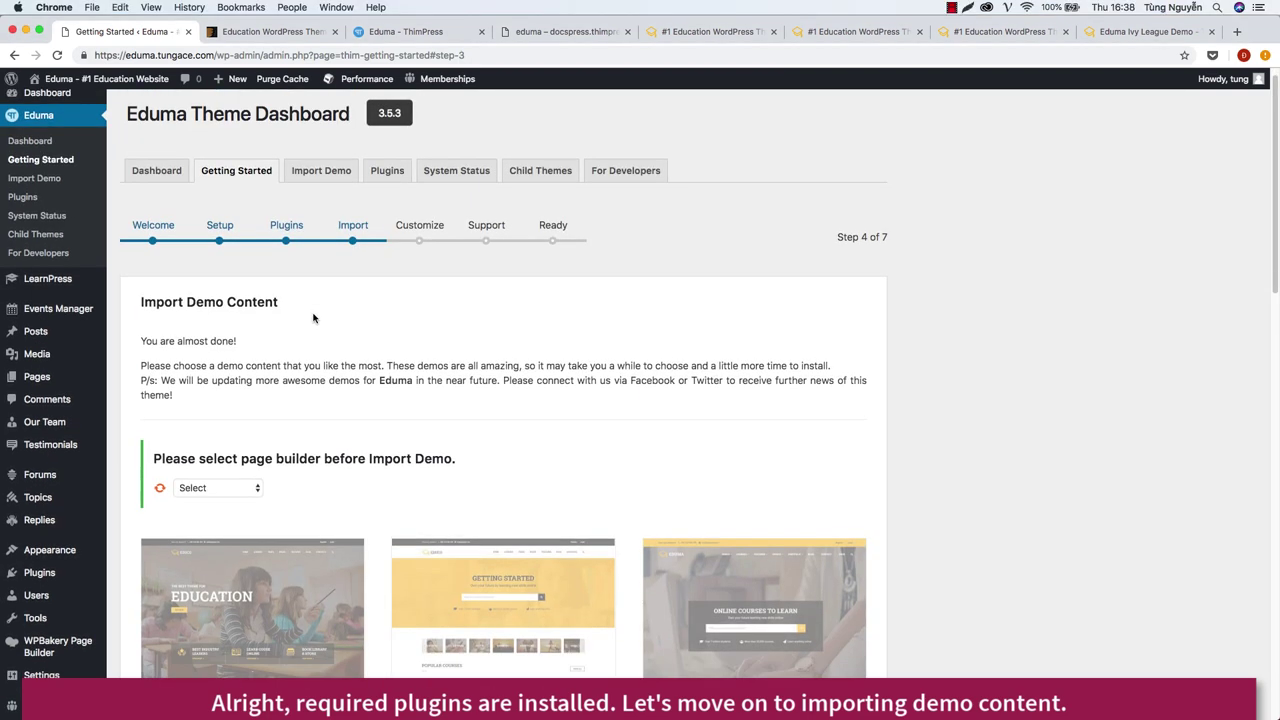
left_click_drag(141, 343, 544, 363)
left_click(385, 363)
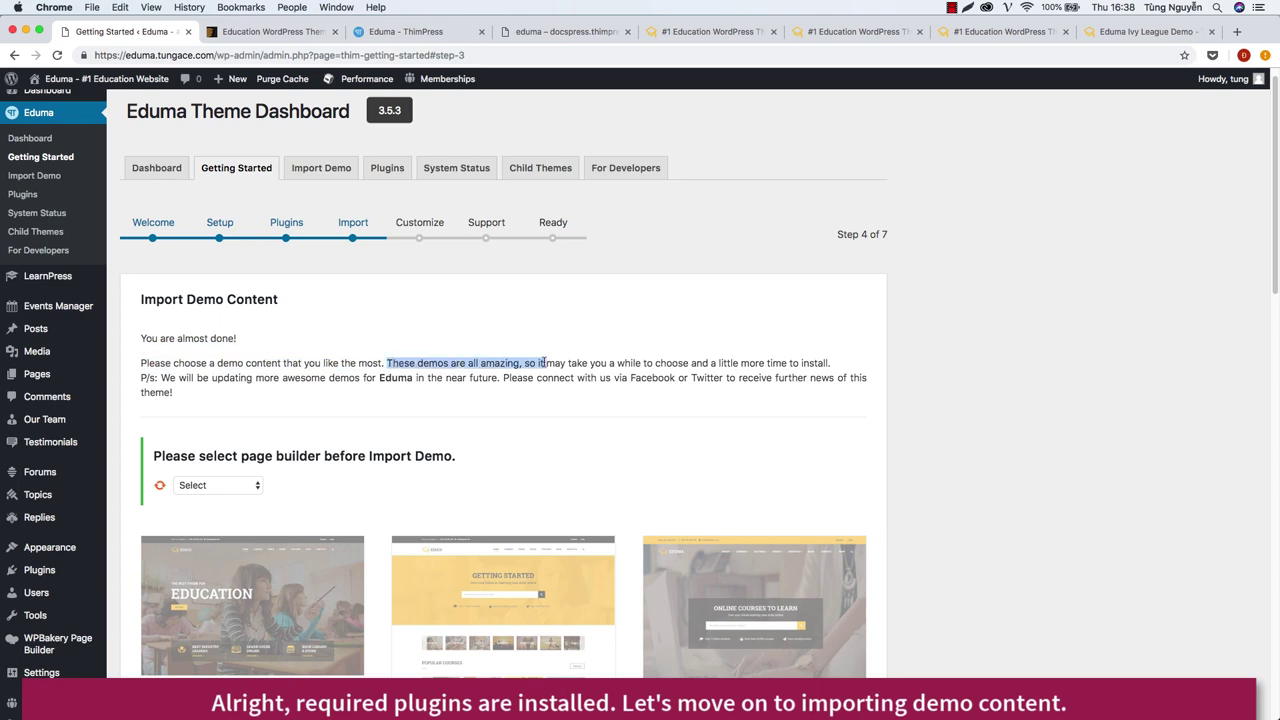
left_click(490, 365)
scroll(488, 370, "down", 3)
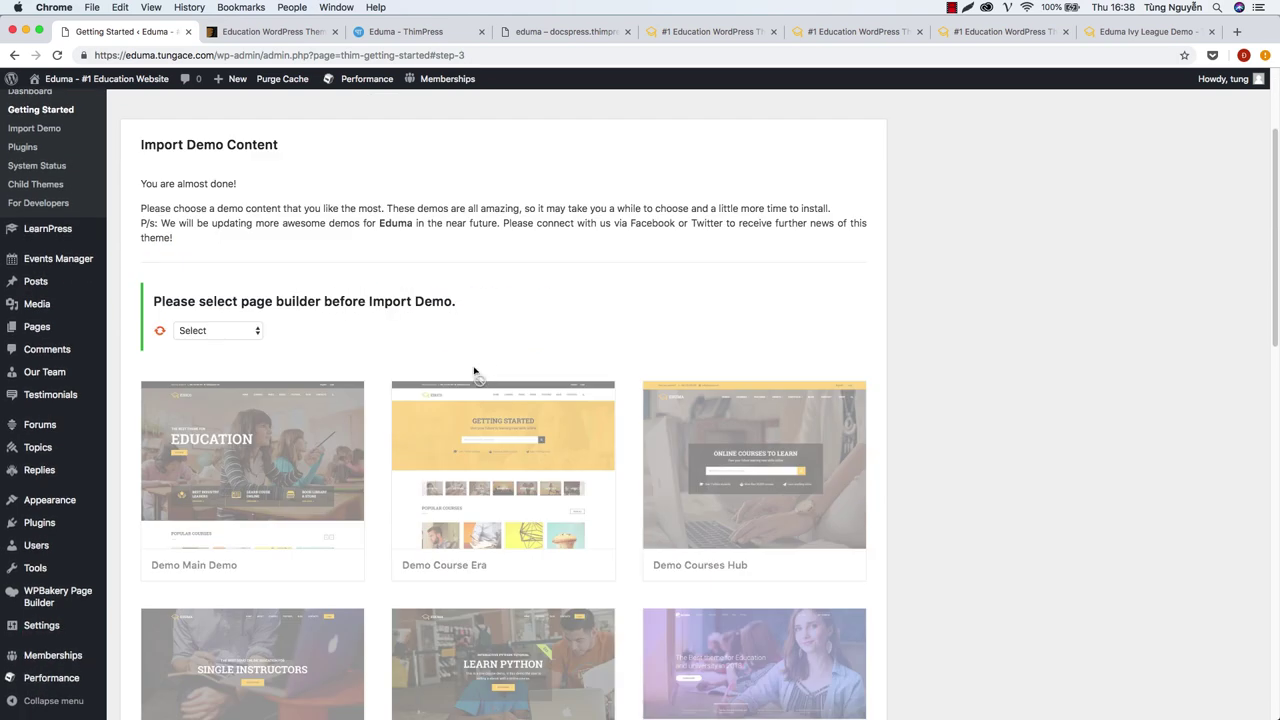
left_click_drag(155, 300, 447, 301)
left_click(238, 334)
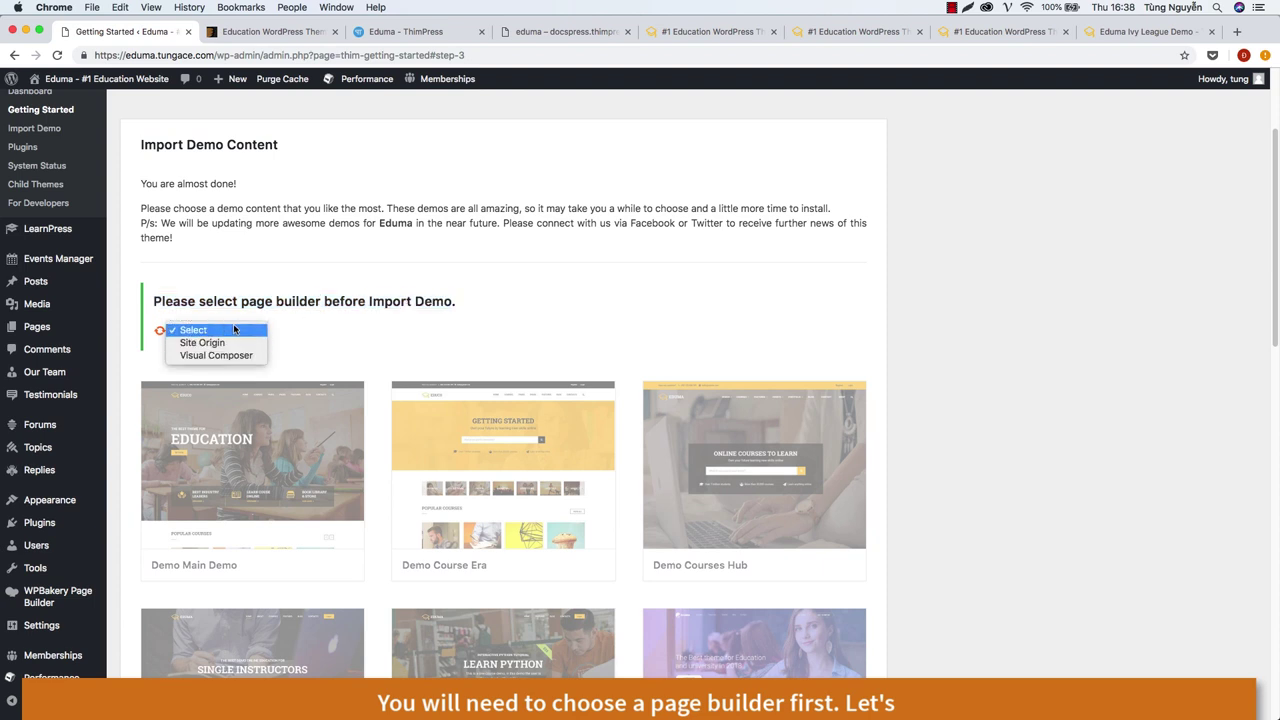
left_click(236, 356)
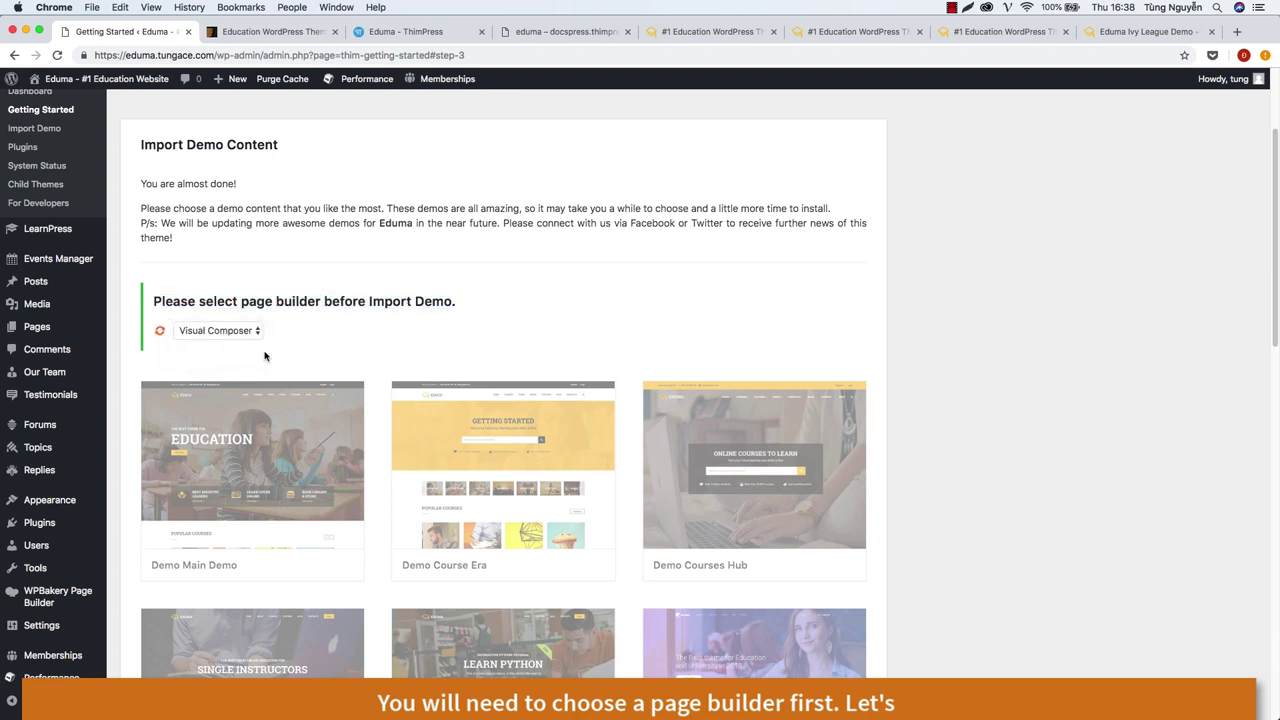
Browse the available Eduma demos and open previews of Demo React and Demo Main Demo.
scroll(340, 420, "down", 3)
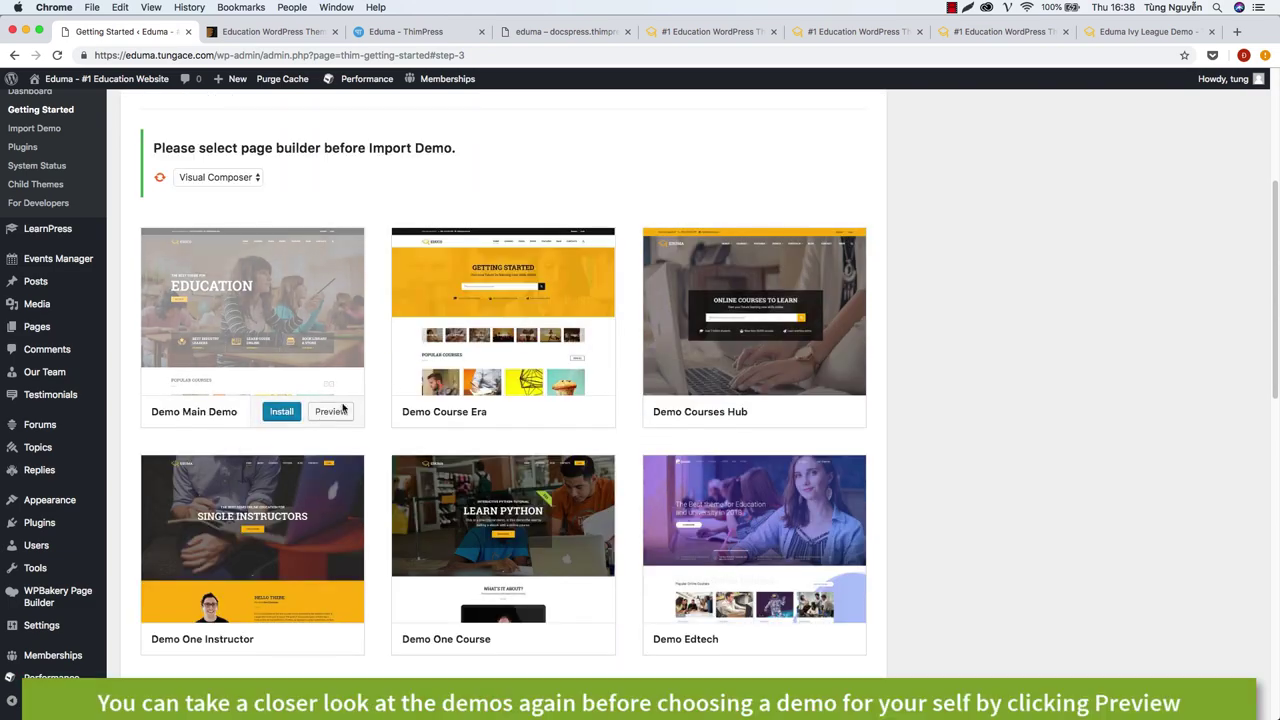
scroll(760, 420, "down", 2)
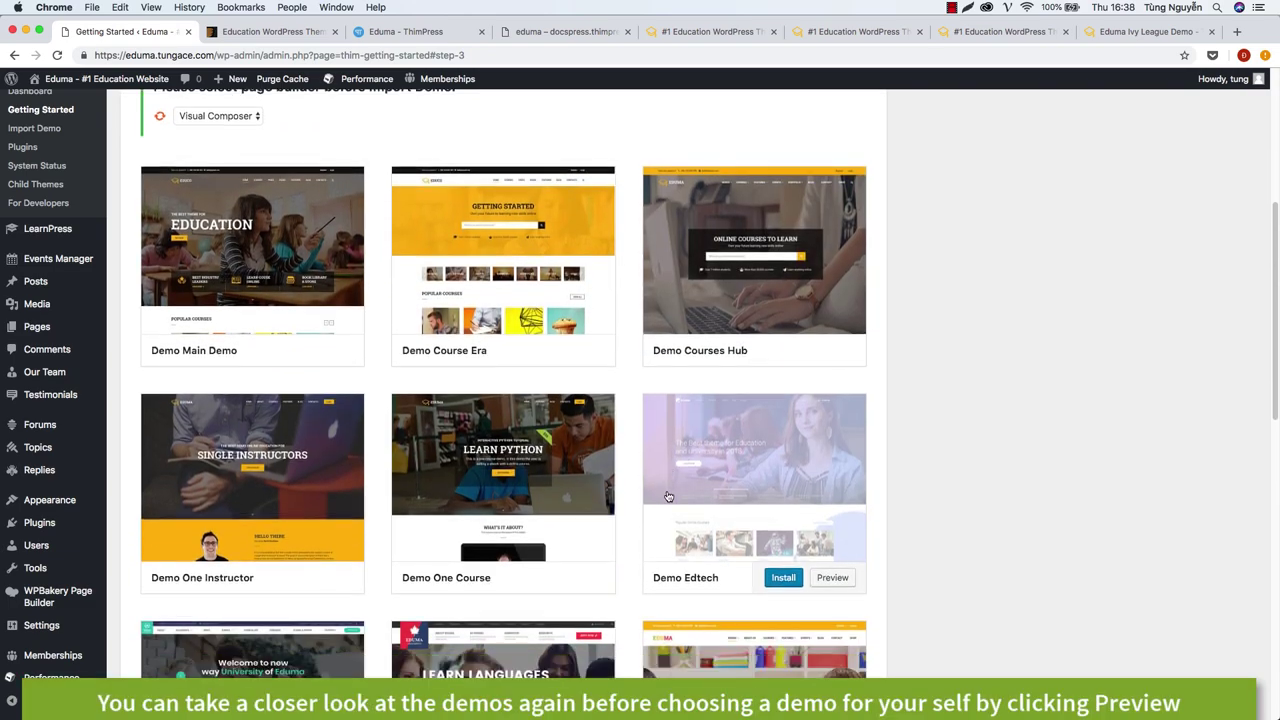
scroll(330, 476, "down", 2)
scroll(650, 538, "down", 5)
scroll(255, 560, "down", 5)
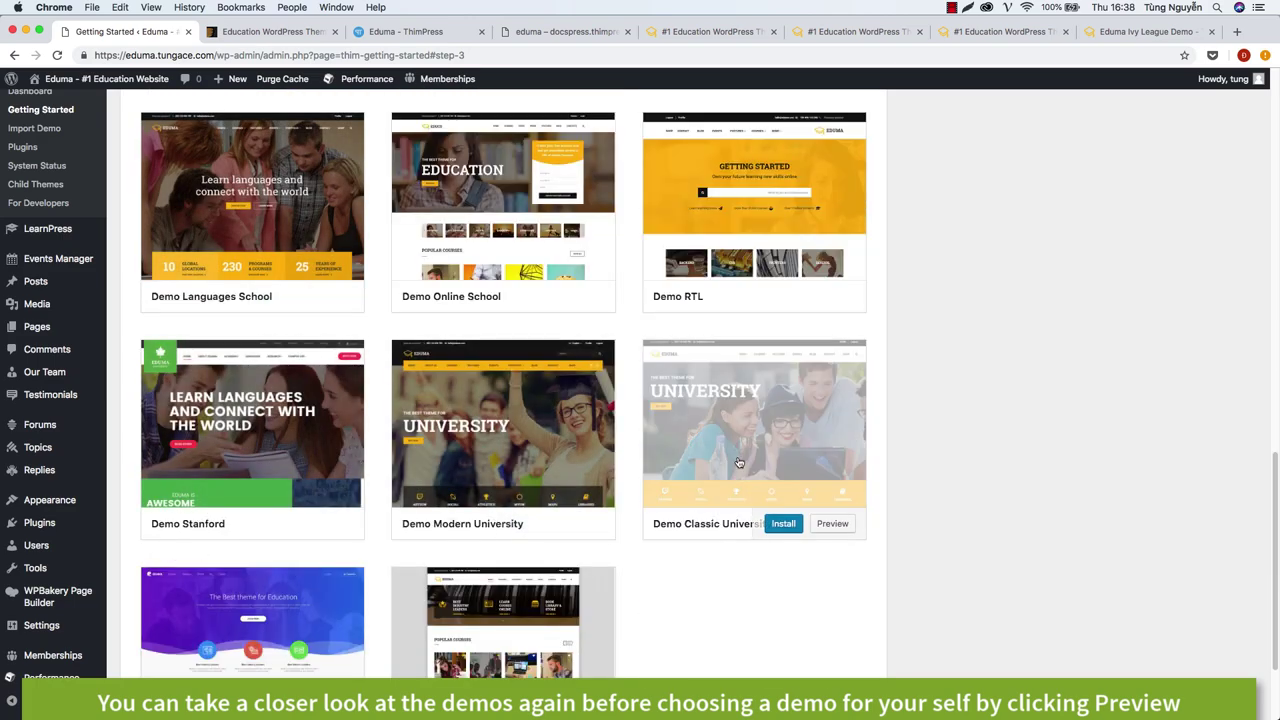
scroll(256, 563, "down", 1)
left_click(330, 663)
scroll(340, 640, "up", 10)
scroll(354, 549, "down", 2)
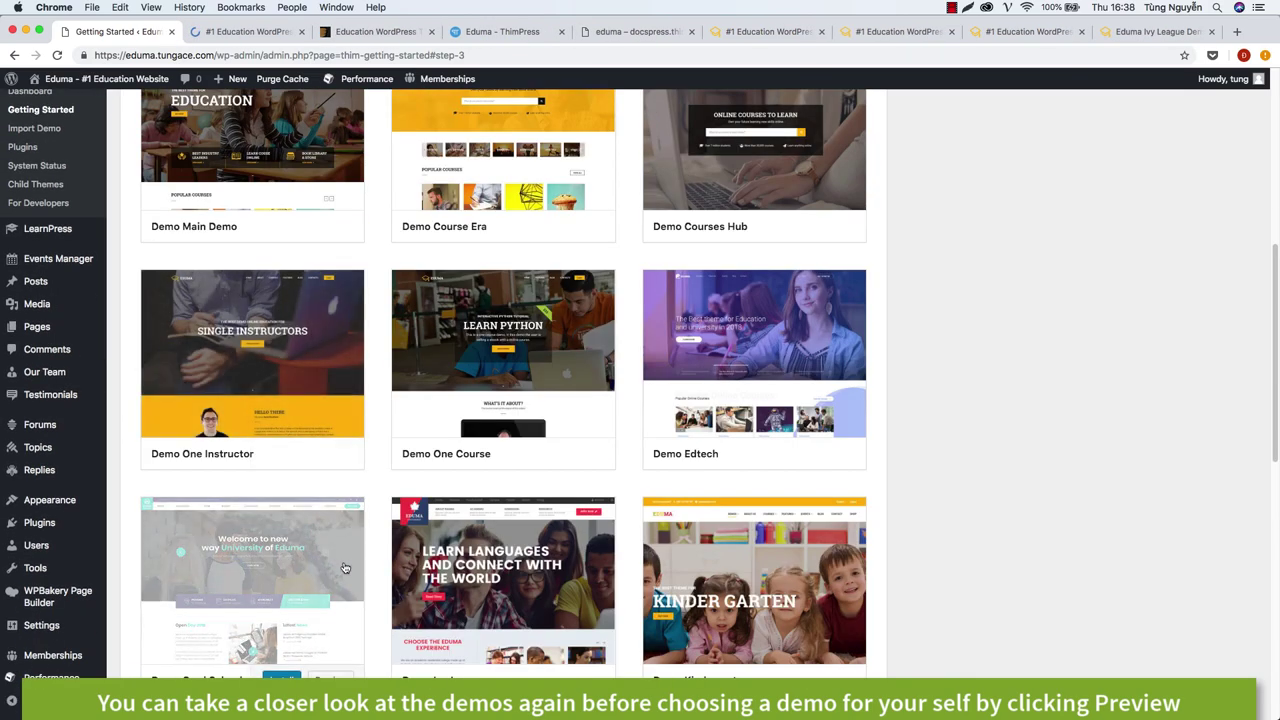
scroll(318, 300, "up", 3)
left_click(346, 351)
Examine the homepage layouts of the Demo React and Demo Main Demo previews.
left_click(243, 33)
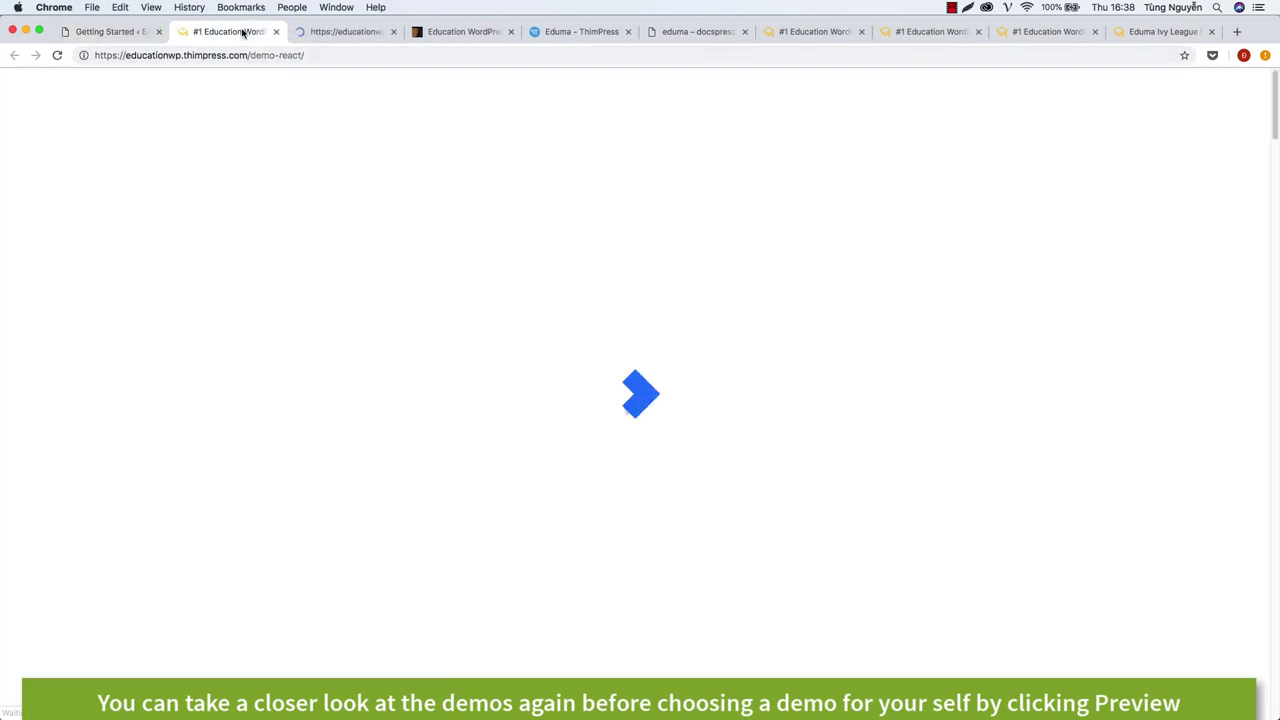
scroll(409, 325, "down", 5)
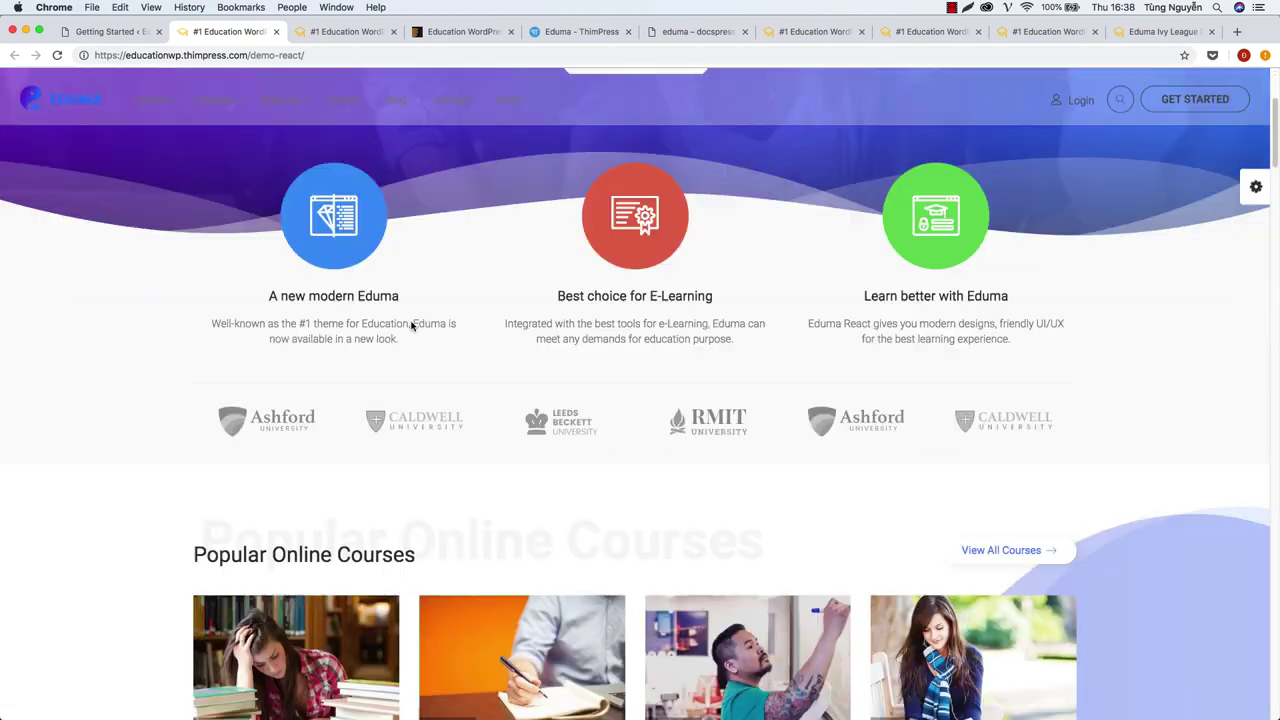
scroll(409, 331, "up", 5)
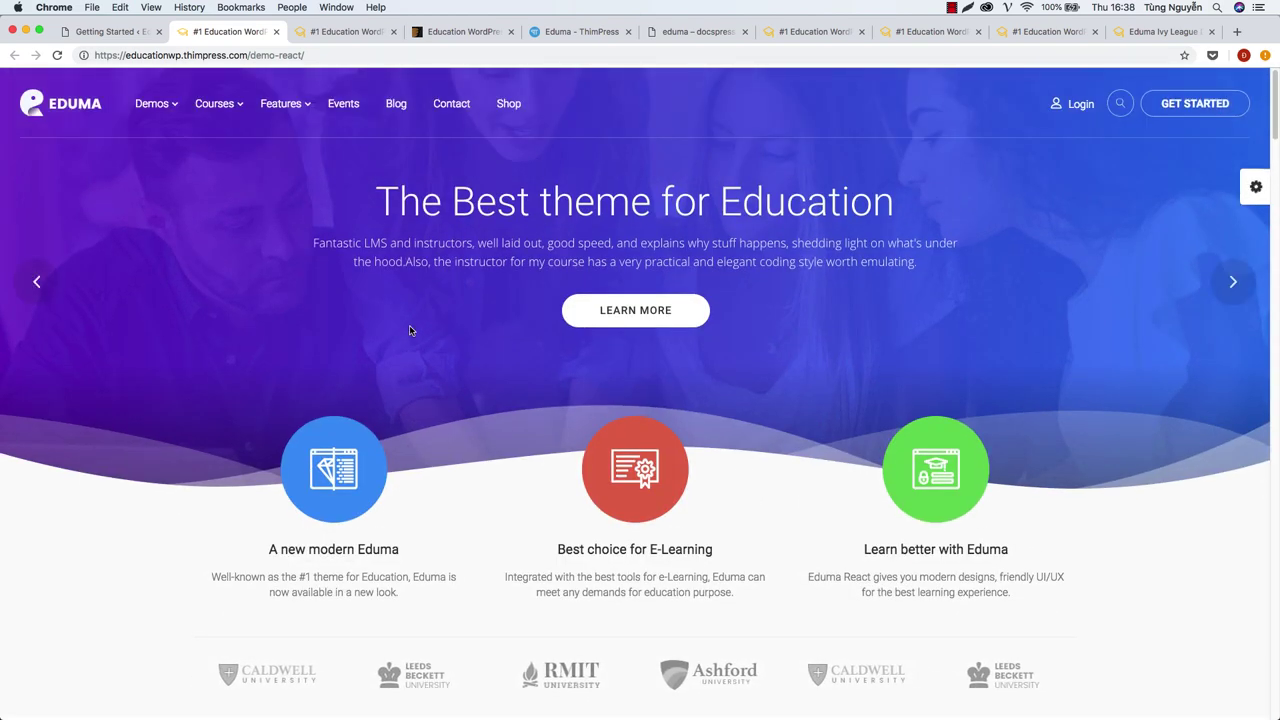
left_click(355, 32)
scroll(410, 265, "down", 14)
scroll(408, 276, "down", 4)
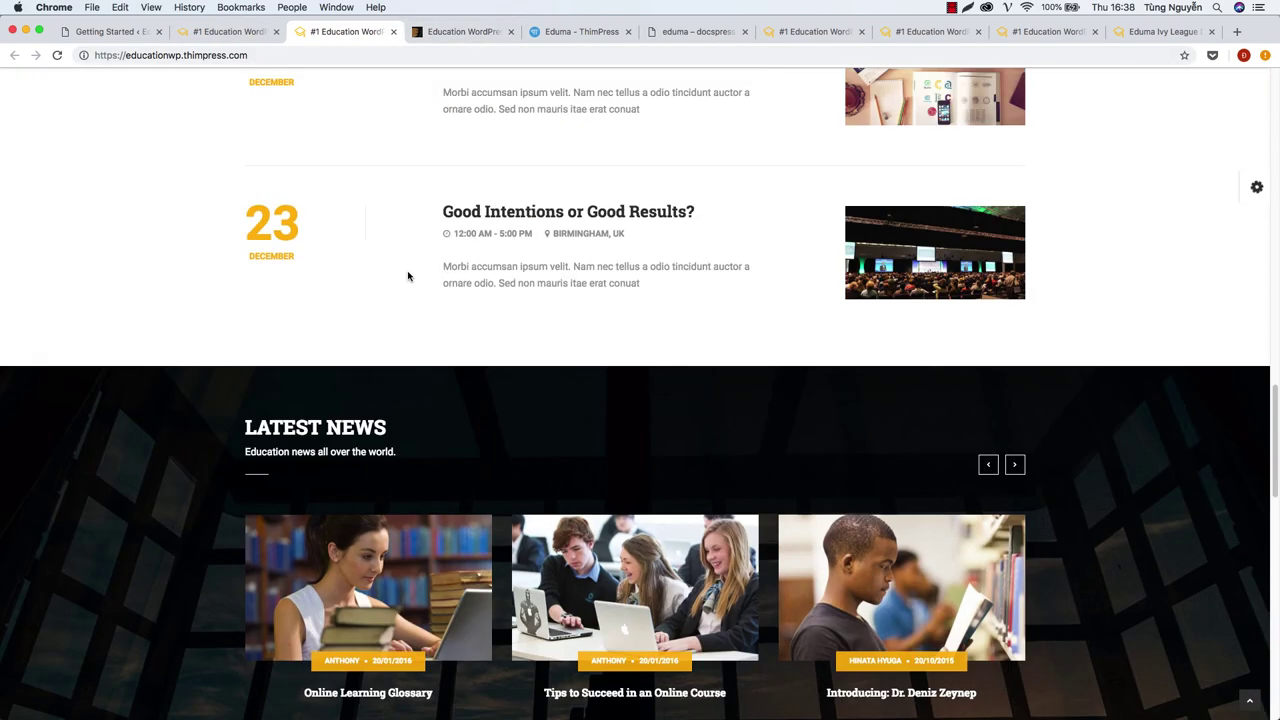
scroll(408, 276, "up", 18)
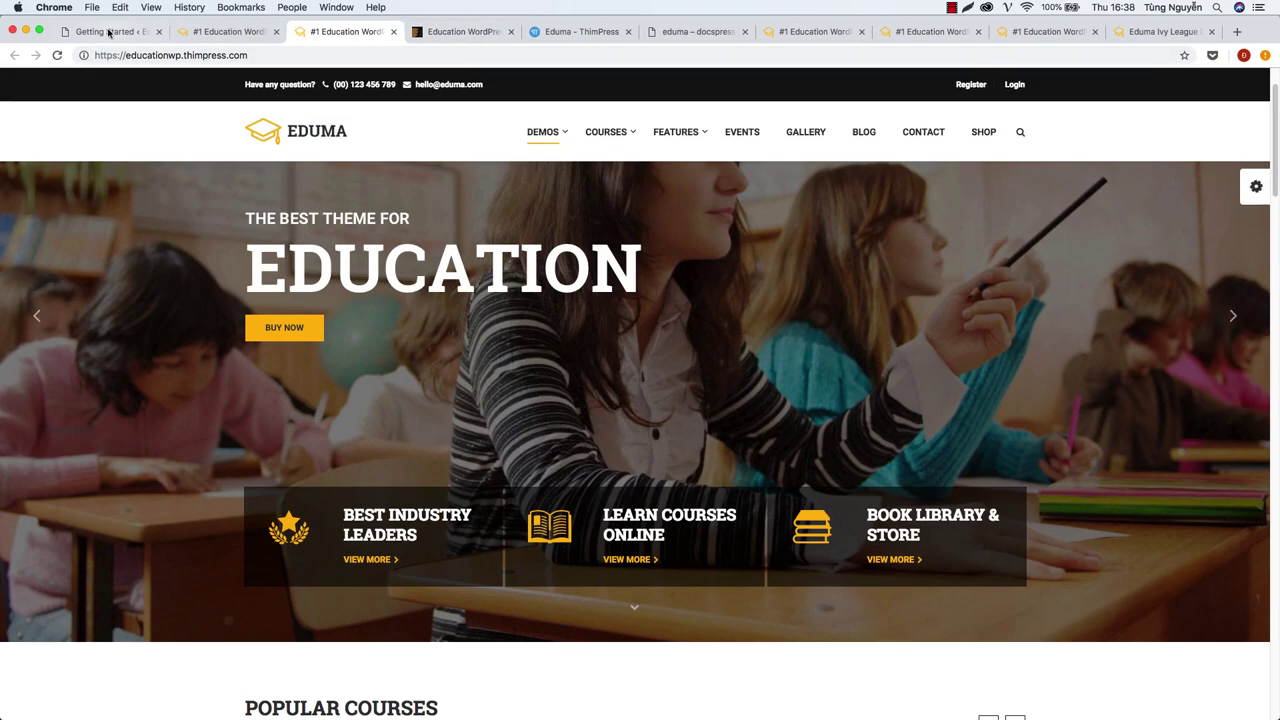
Back in the getting-started page, import Demo Main Demo with all its content types and open the finished site in its own tab.
left_click(110, 32)
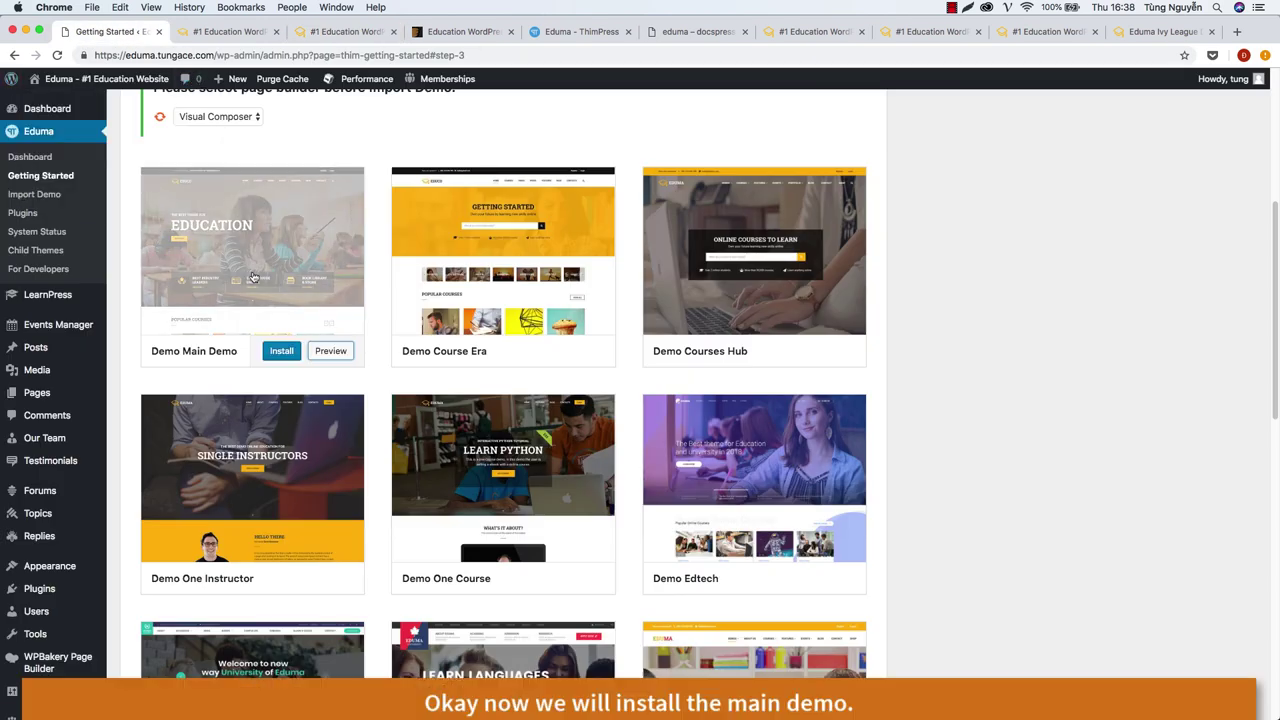
left_click(280, 350)
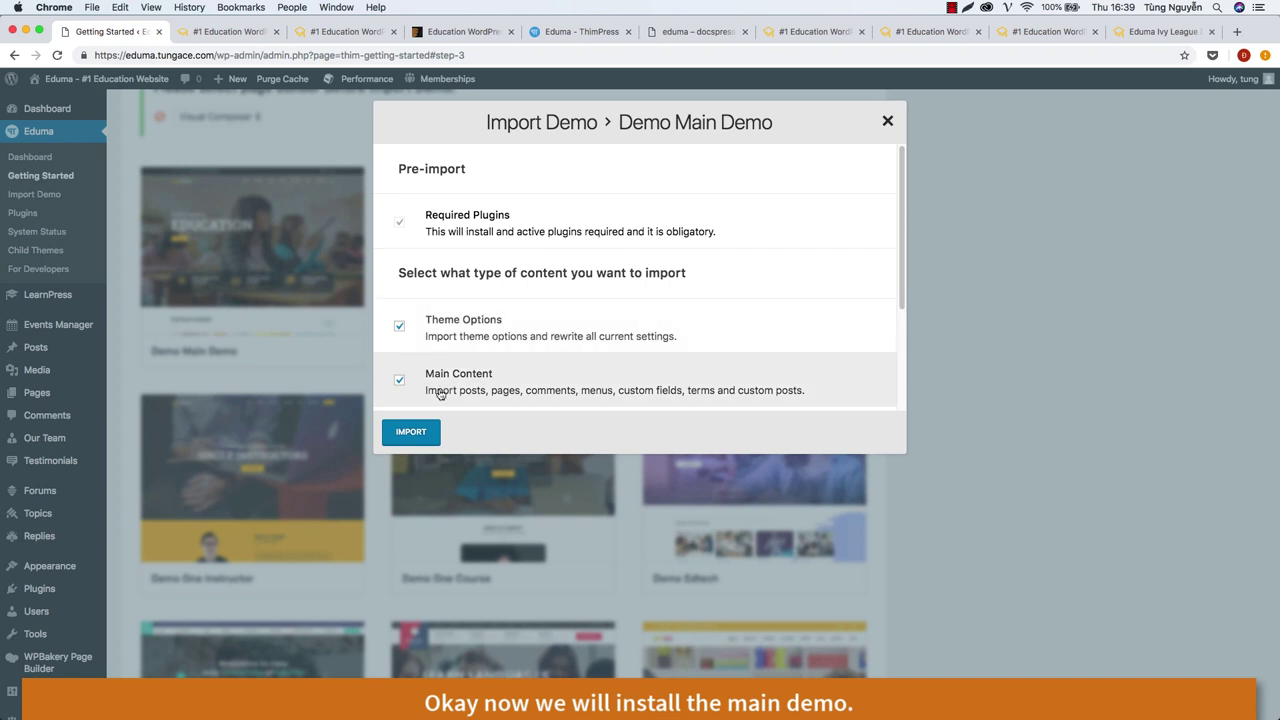
scroll(480, 386, "down", 5)
scroll(518, 378, "up", 5)
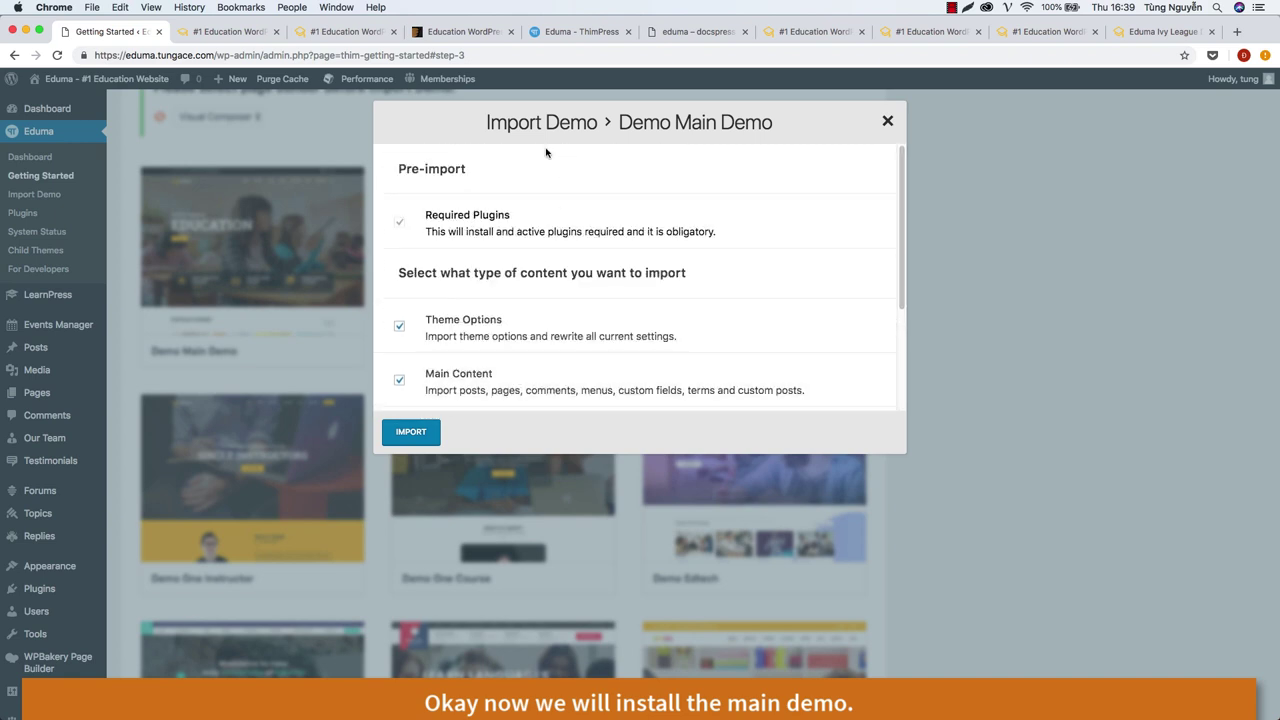
left_click(418, 432)
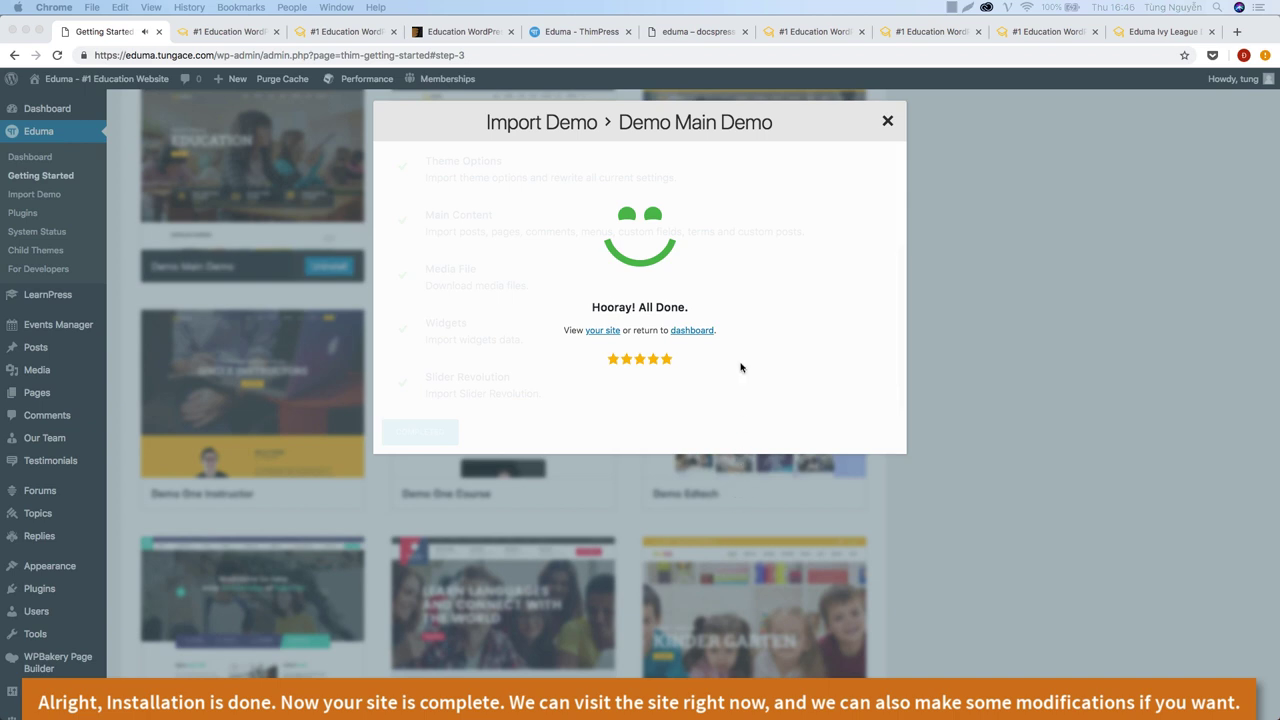
left_click(603, 331)
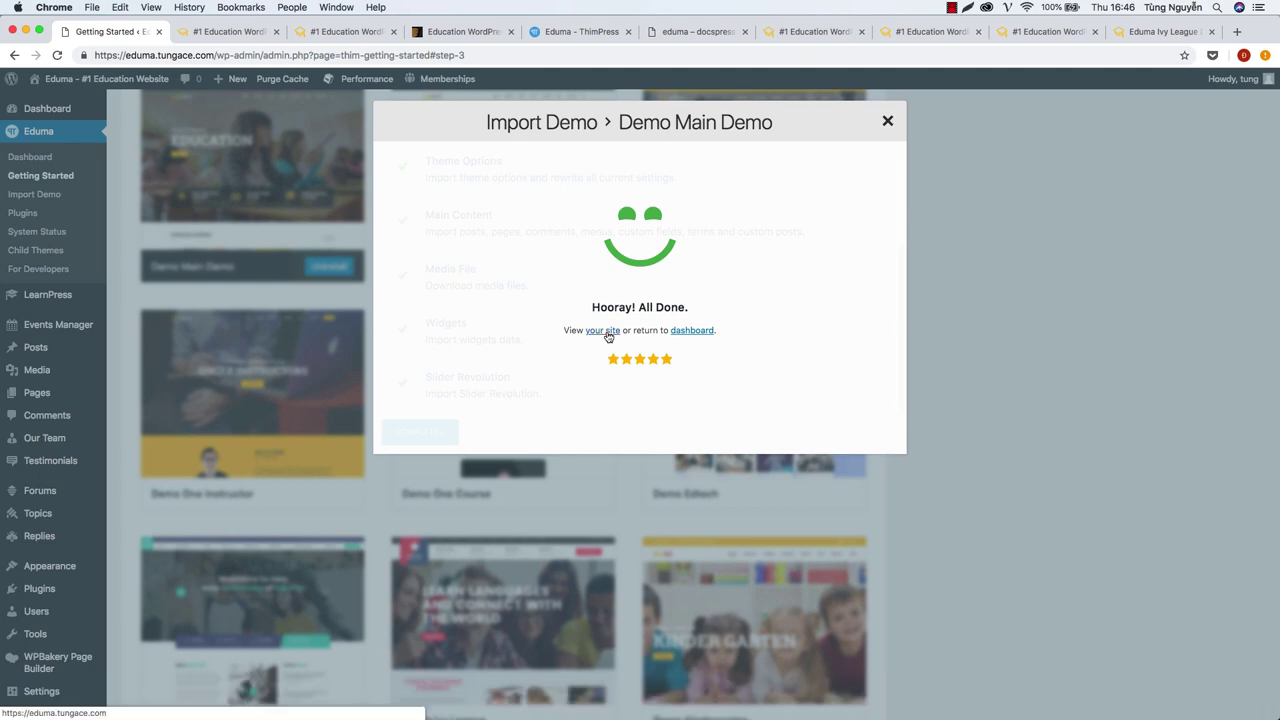
left_click(886, 123)
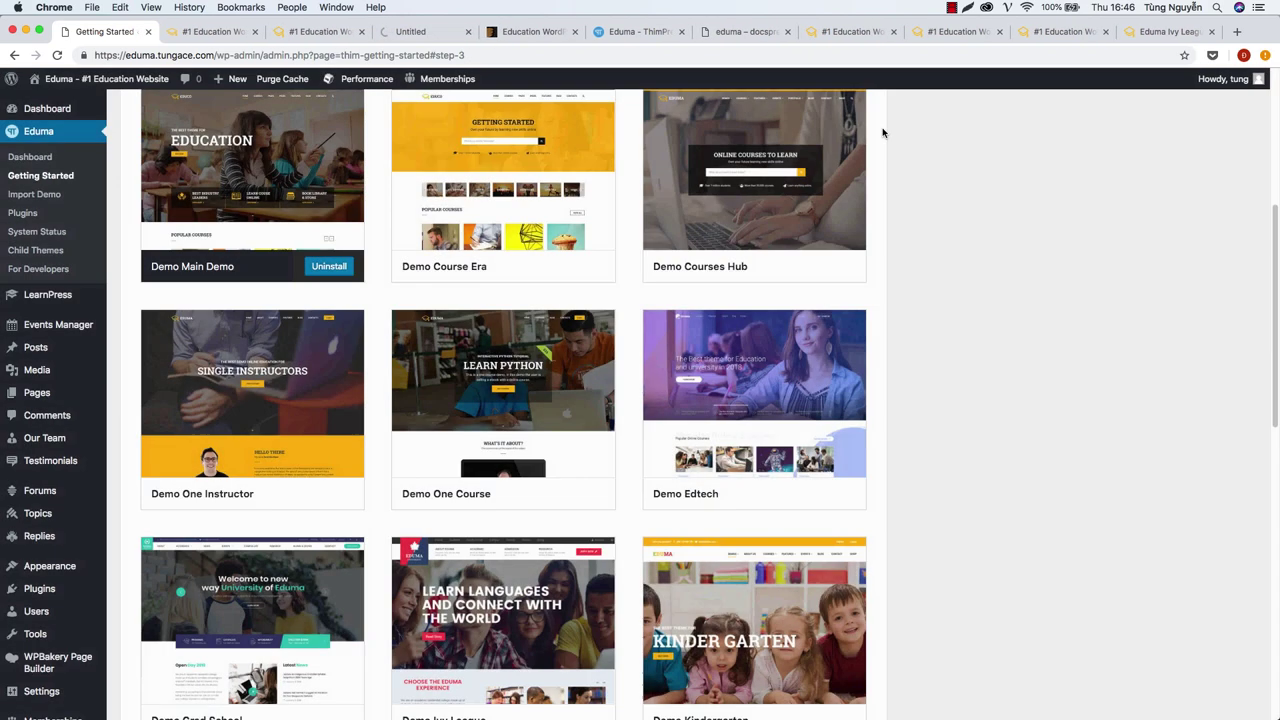
Continue from the demo import to the Customize step and launch the site customizer.
scroll(826, 297, "down", 3)
scroll(826, 297, "up", 3)
scroll(826, 297, "up", 4)
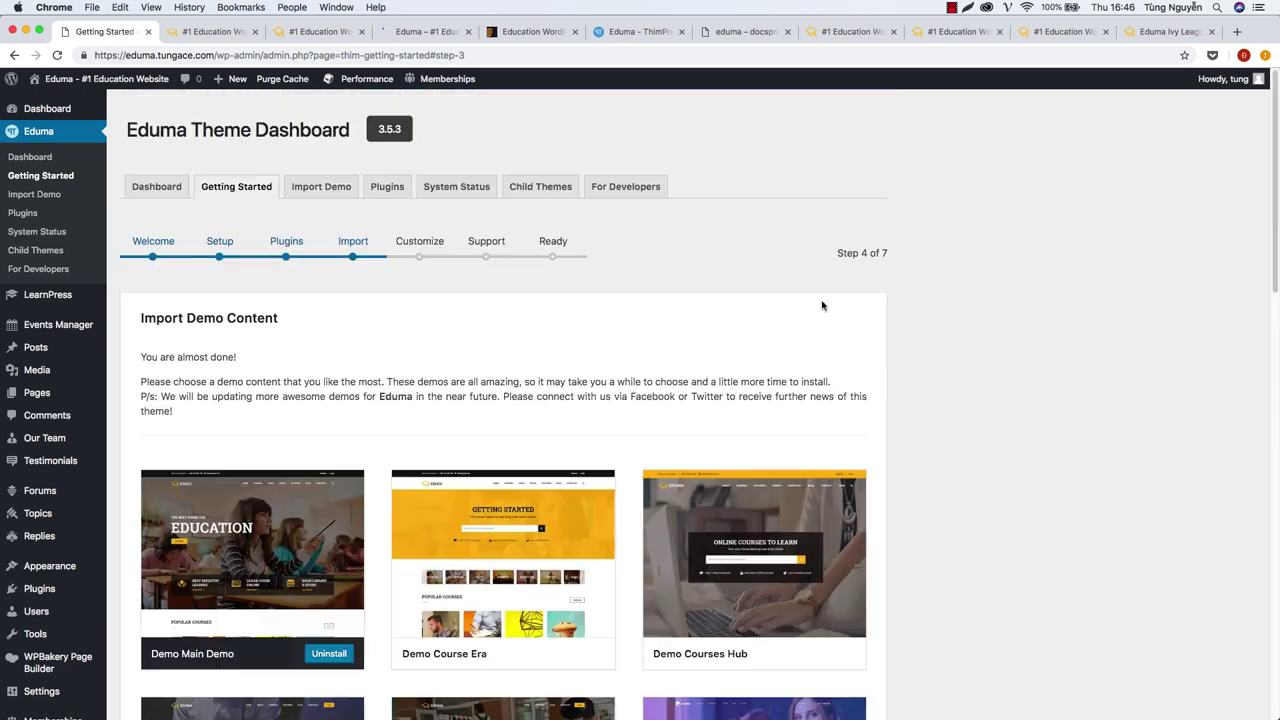
scroll(826, 297, "down", 12)
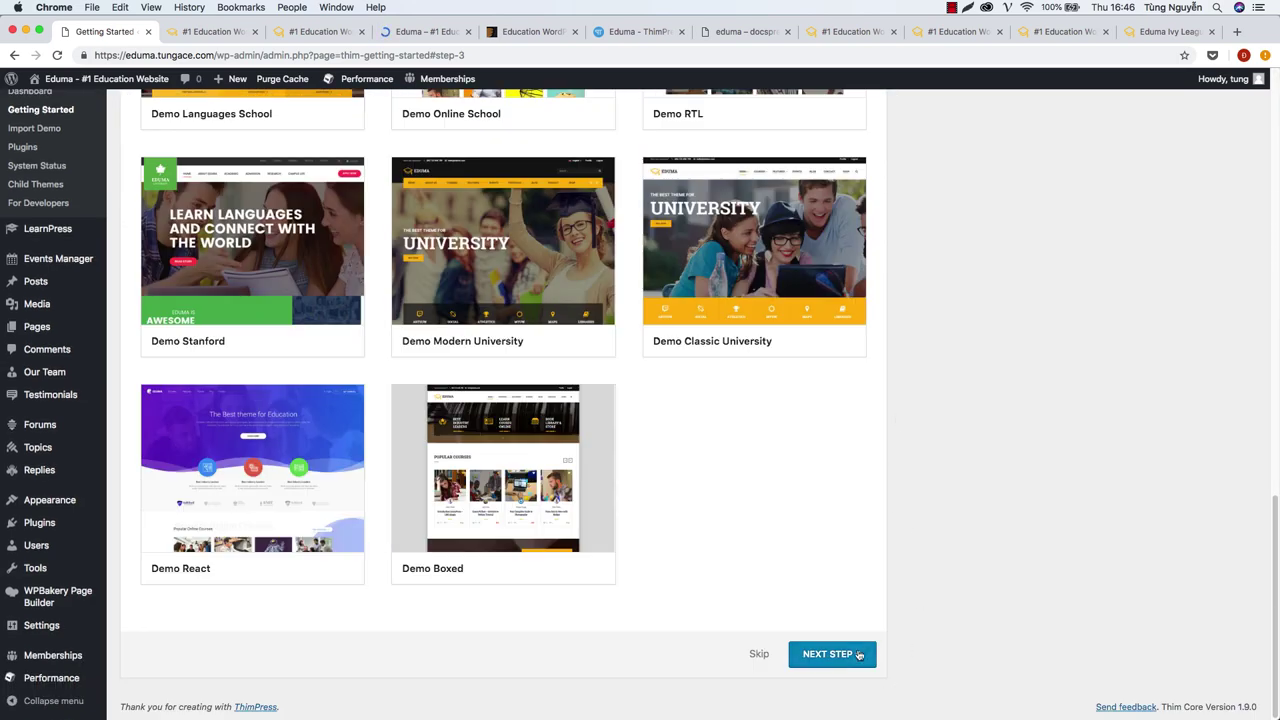
left_click(857, 654)
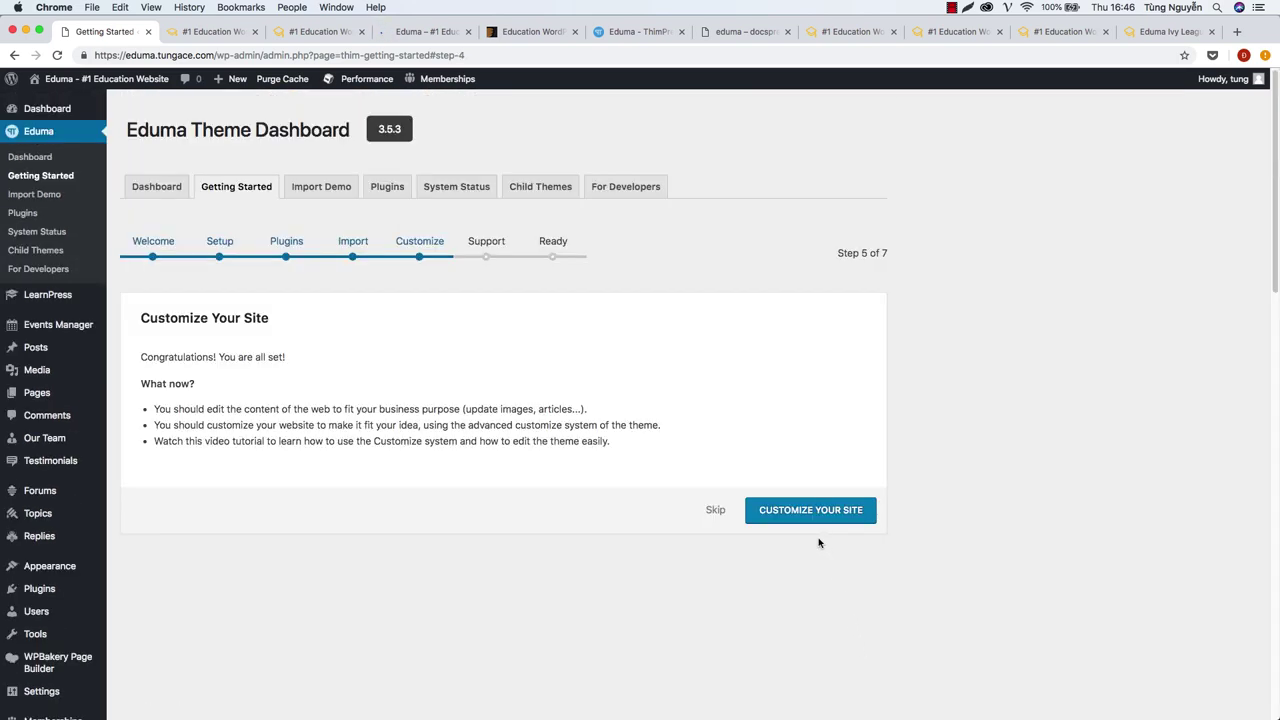
left_click_drag(158, 321, 605, 444)
left_click(605, 444)
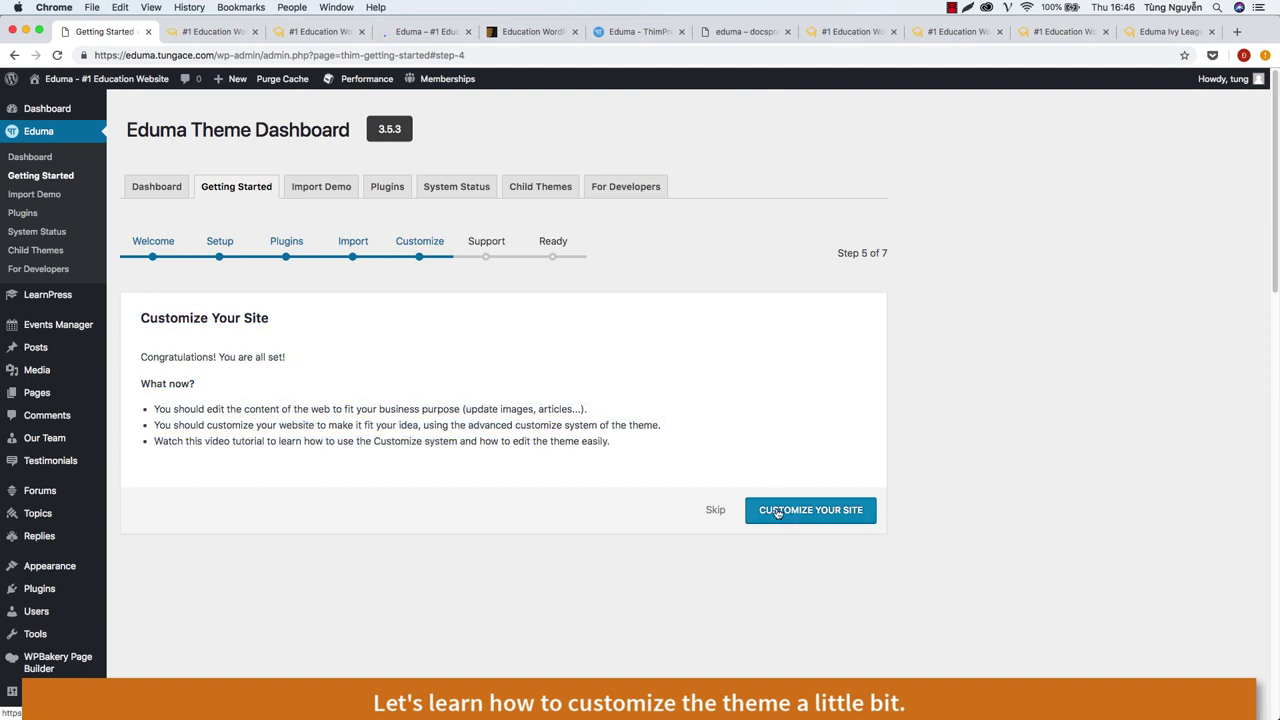
left_click(801, 514)
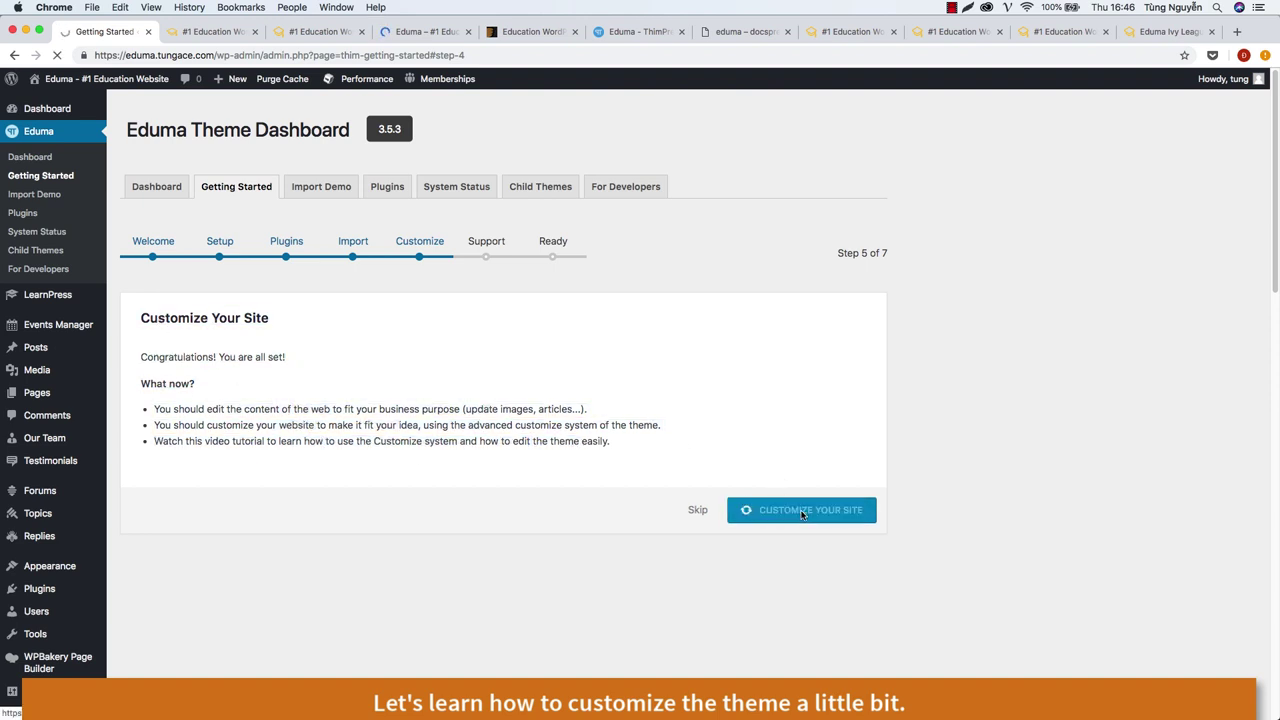
Close the browser tabs showing the Eduma demo previews, keeping the customizer, own site and documentation tabs.
left_click(893, 31)
left_click(893, 31)
middle_click(841, 31)
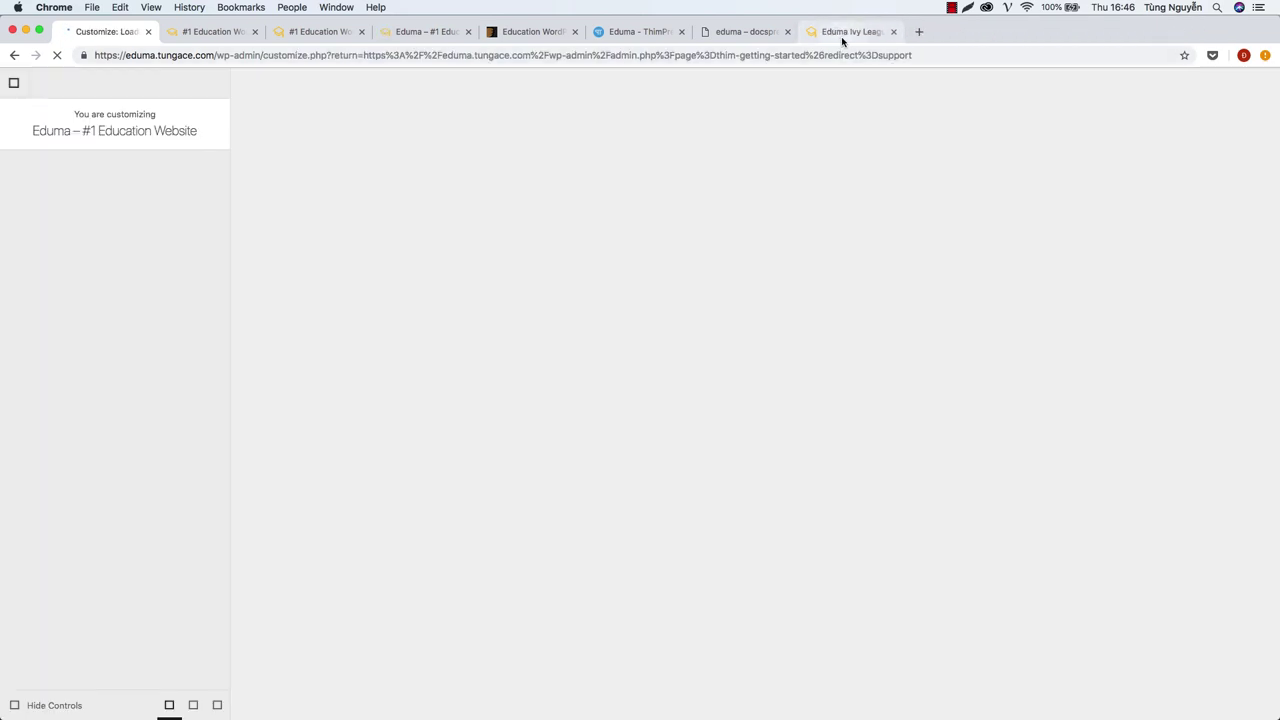
middle_click(841, 31)
middle_click(213, 31)
middle_click(213, 31)
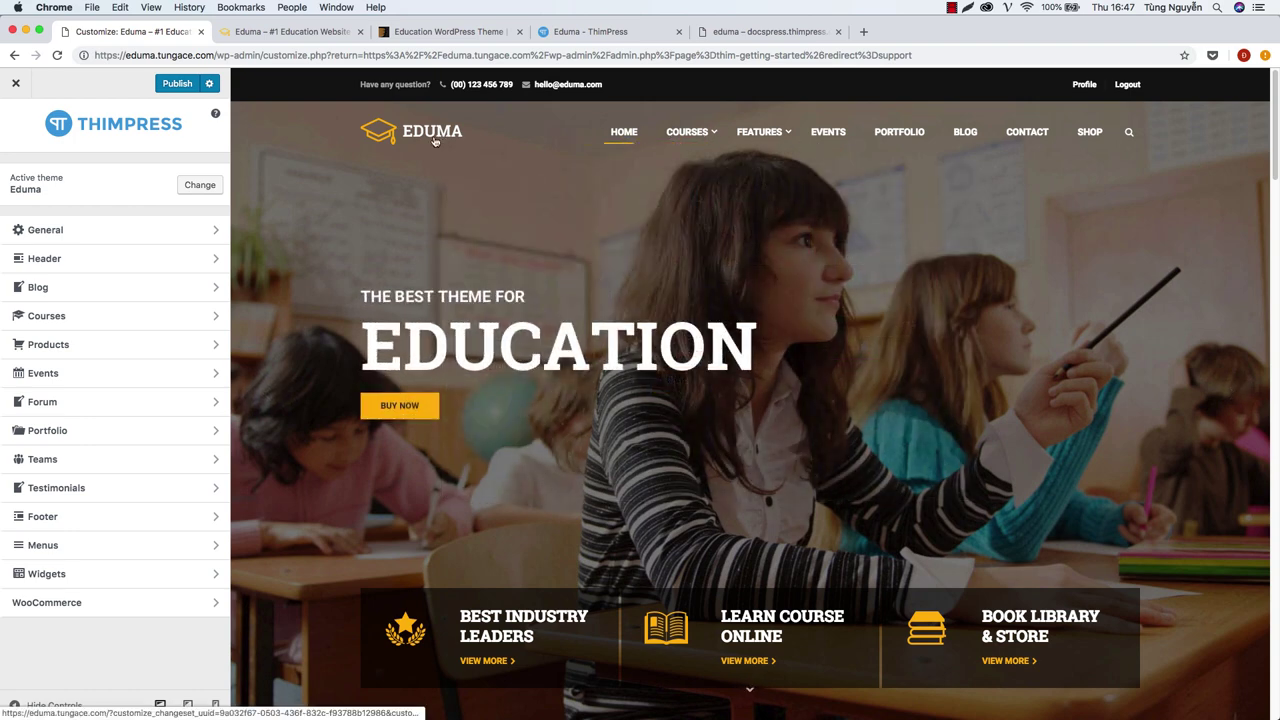
Open the Eduma documentation page at wp.thimpress.com/eduma-documentation in a new browser tab.
left_click(864, 32)
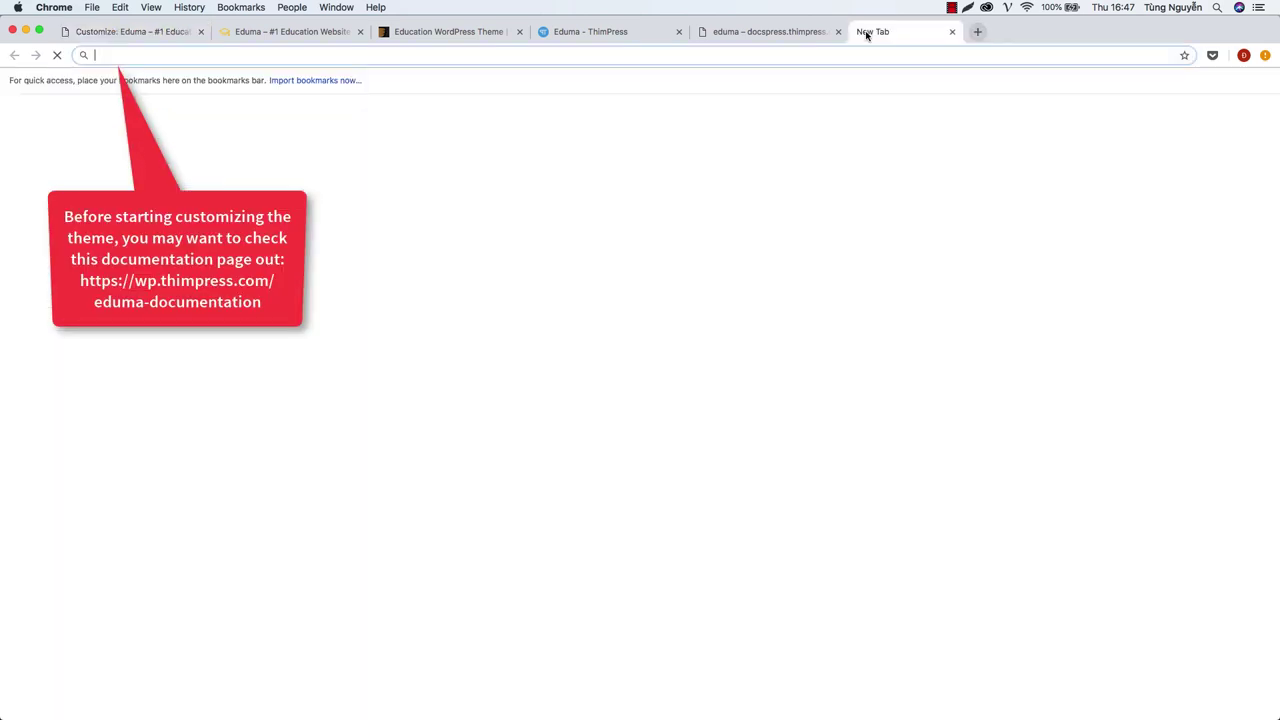
type("ưp.thimpre")
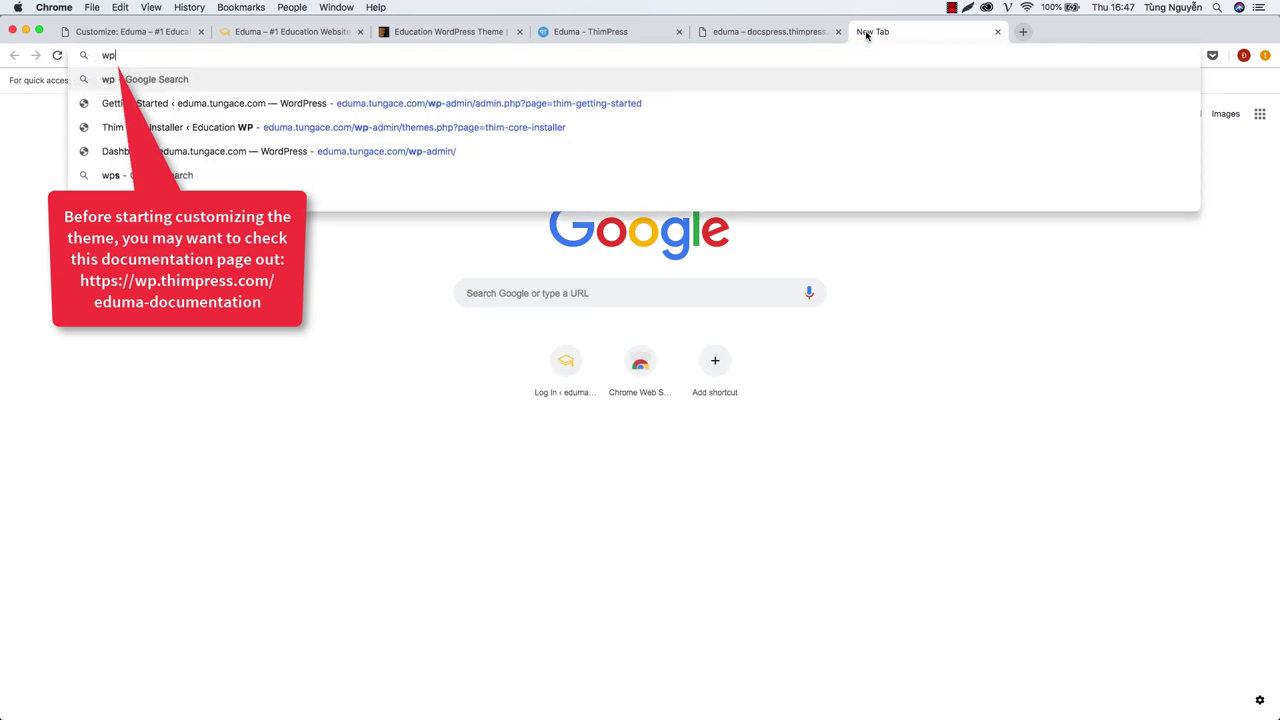
type("ss.")
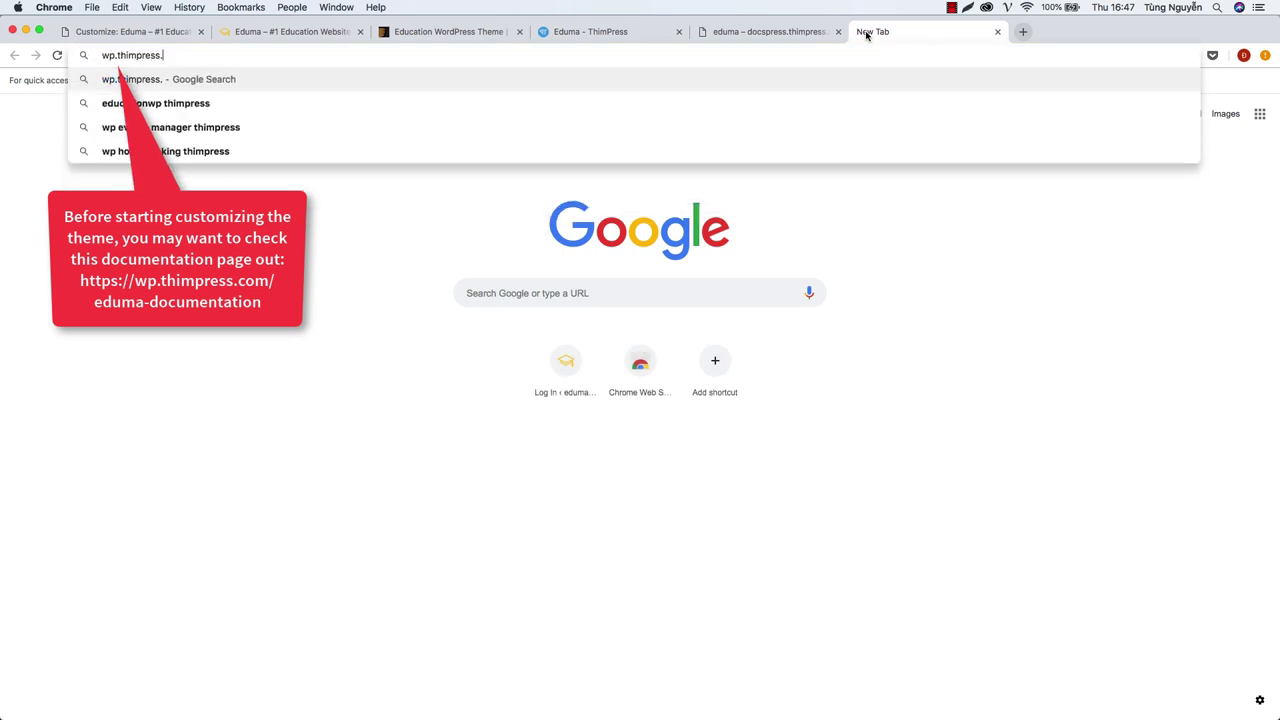
type("com/eduma-document")
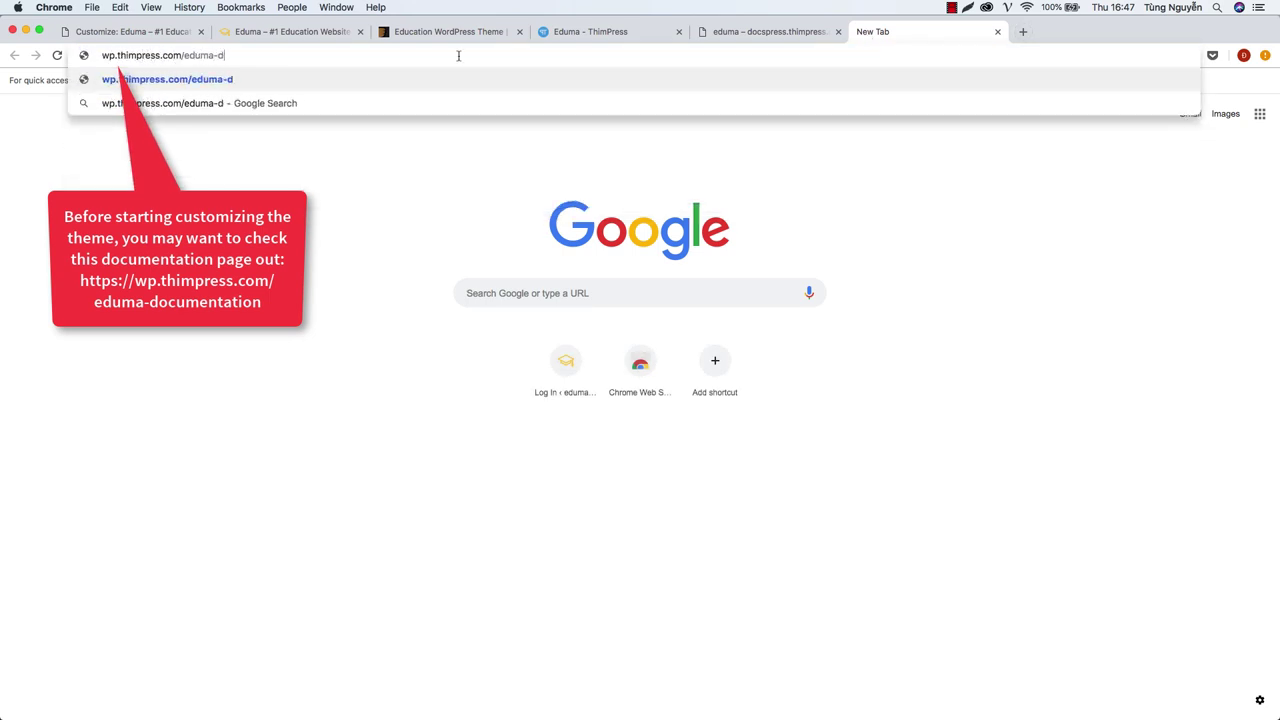
type("ation")
key("Return")
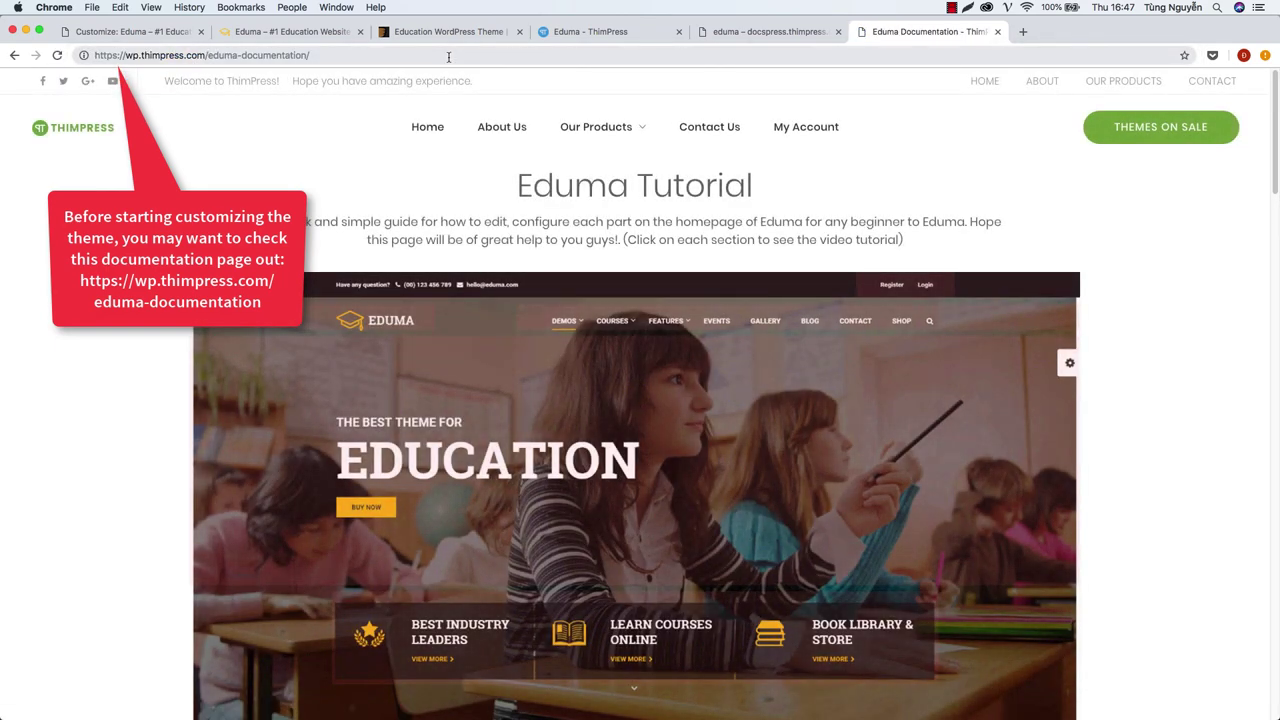
Read the Eduma Tutorial introduction and inspect the hints for the toolbar, logo and menu areas of the homepage image.
left_click_drag(535, 198, 752, 192)
left_click(434, 225)
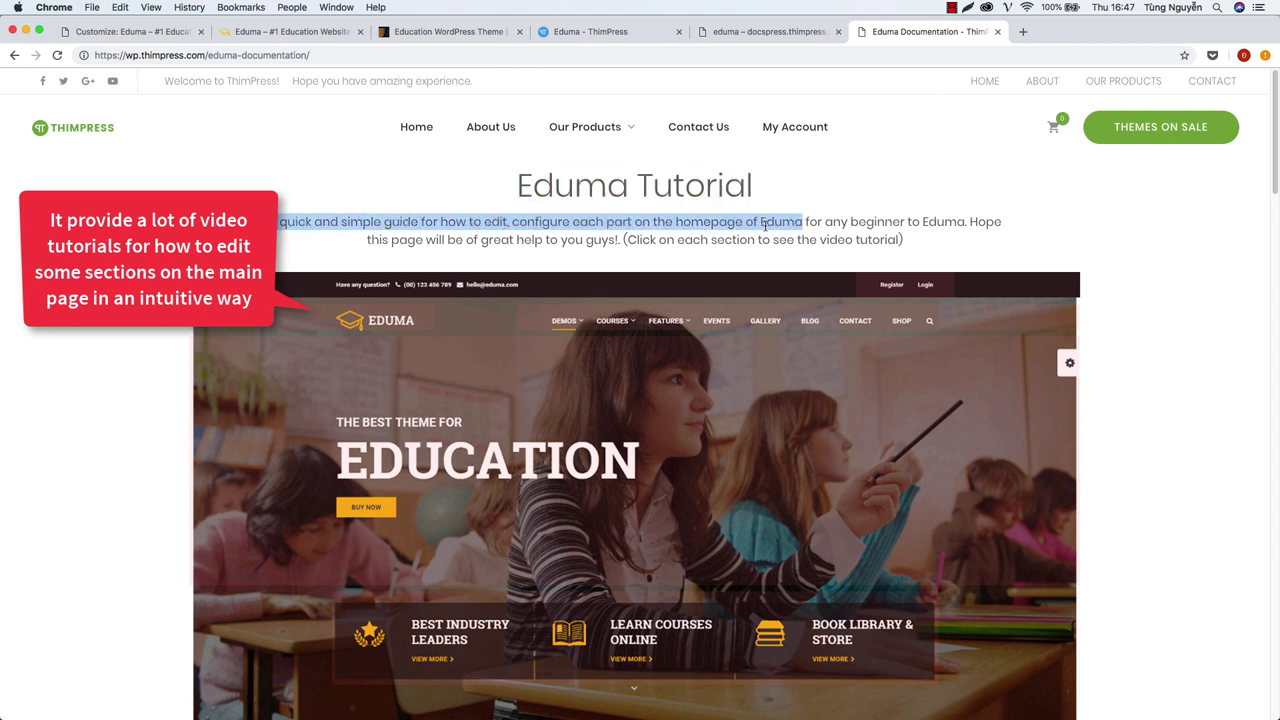
left_click(949, 224)
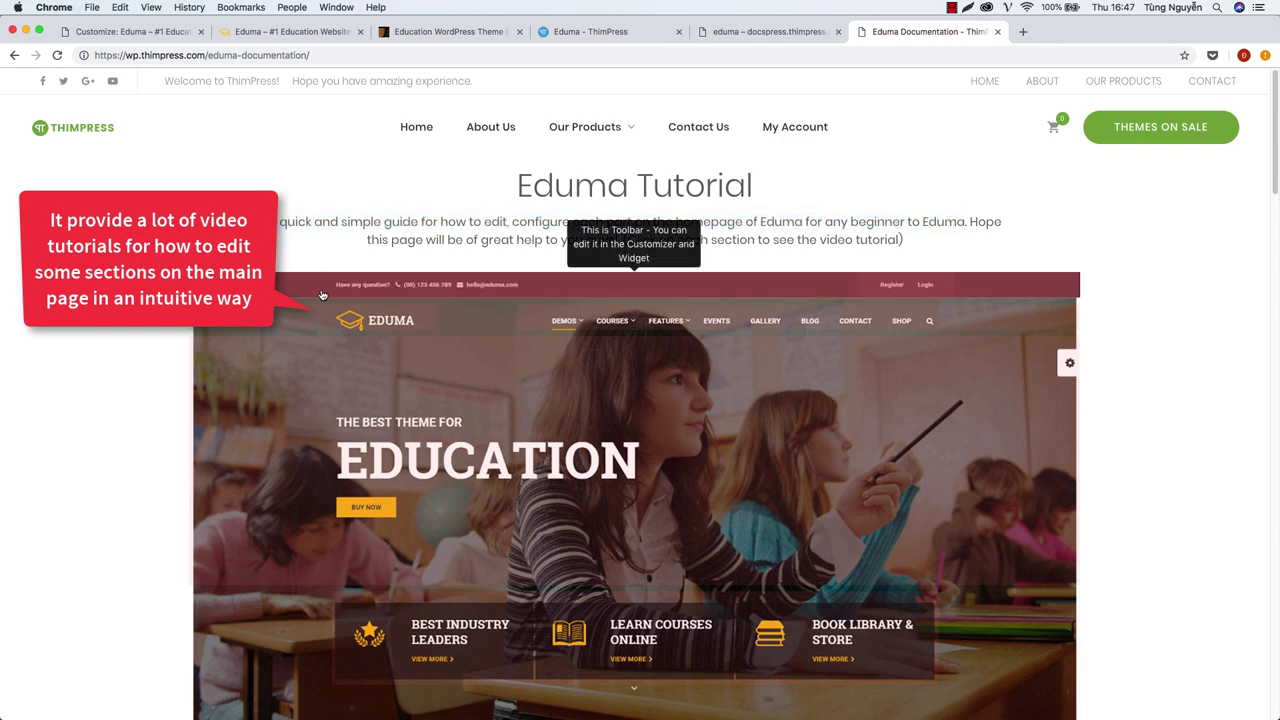
mouse_move(905, 288)
mouse_move(384, 320)
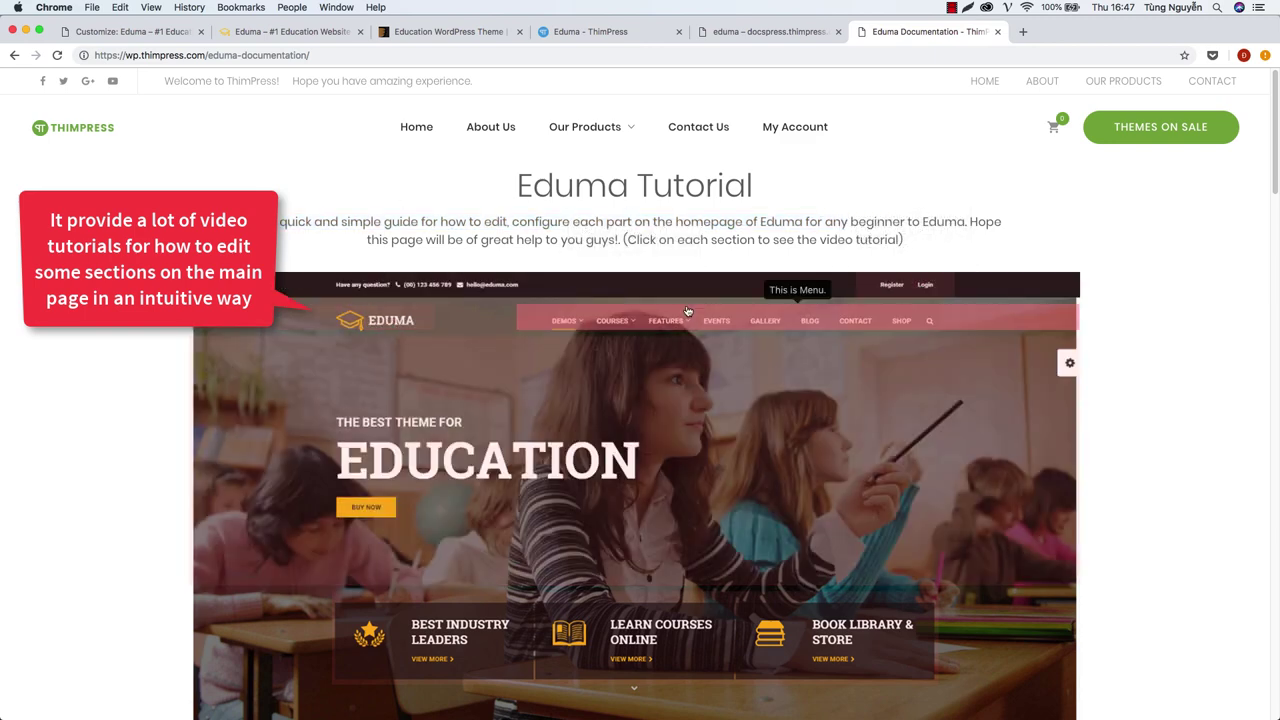
Examine the editing hints on the tutorial's homepage image from the slider and Popular Courses sections down to the footer.
scroll(375, 322, "down", 5)
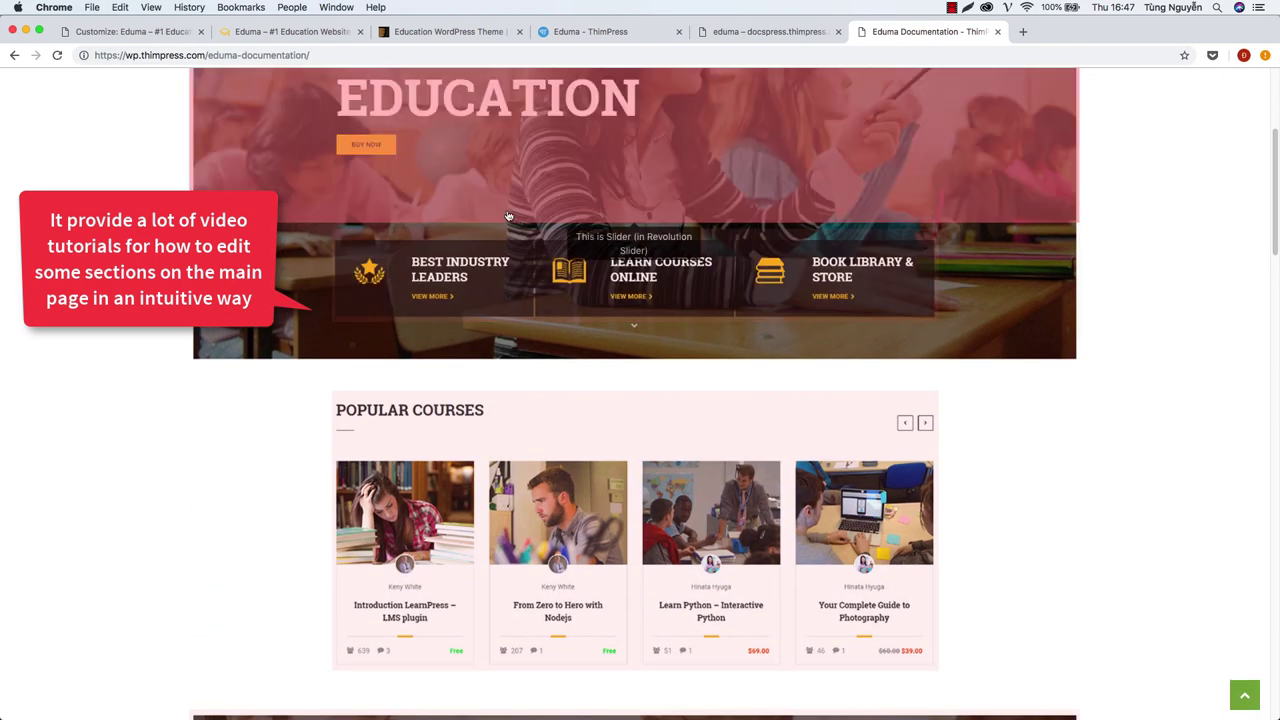
mouse_move(536, 451)
scroll(536, 451, "down", 7)
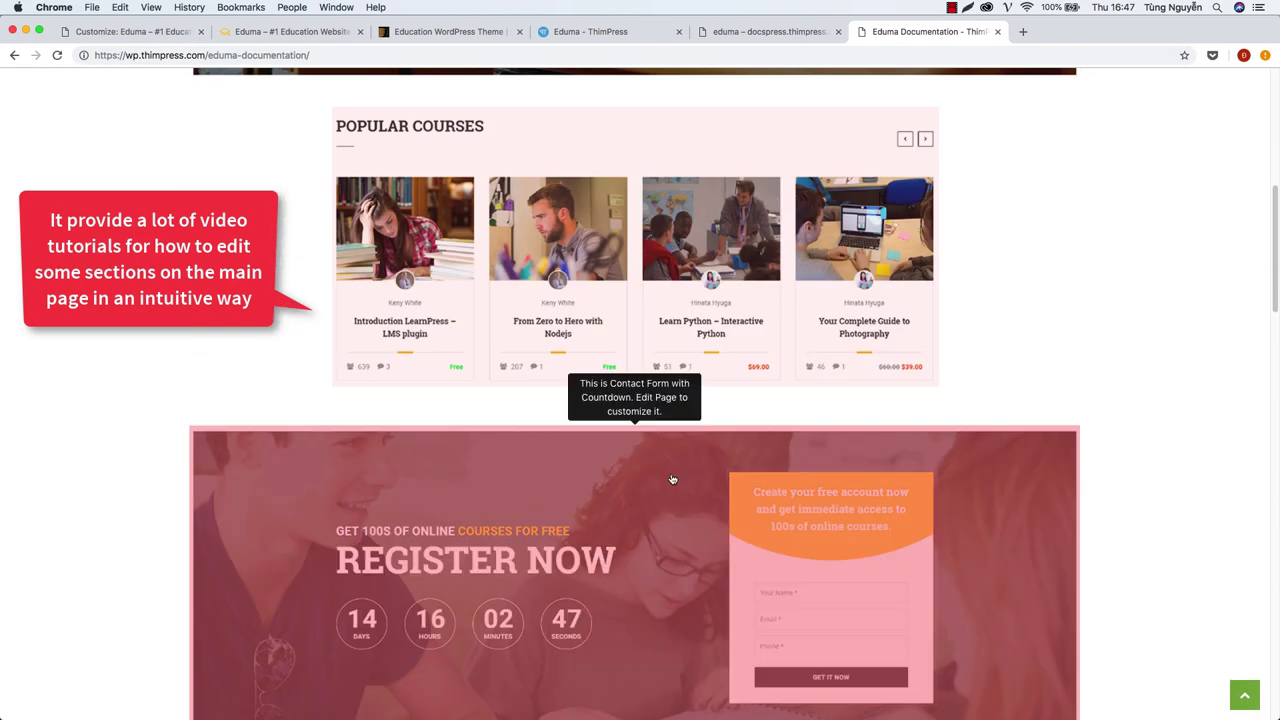
scroll(649, 469, "down", 6)
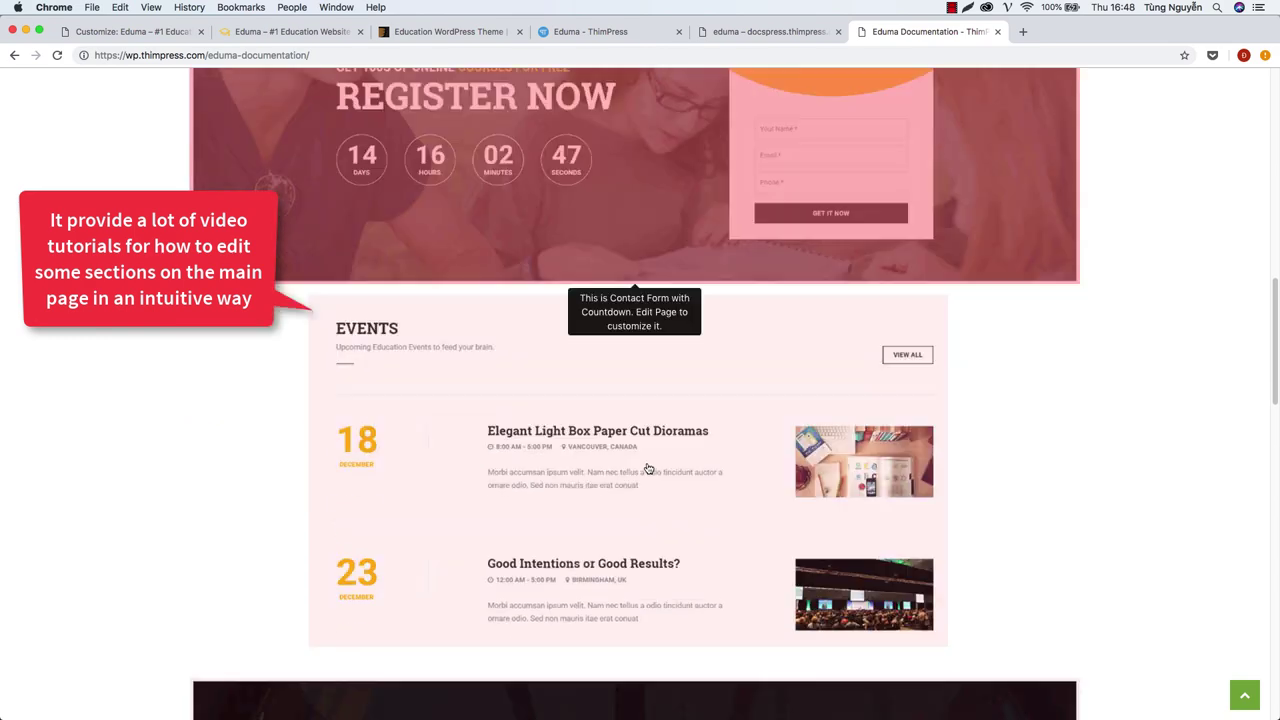
scroll(622, 457, "down", 4)
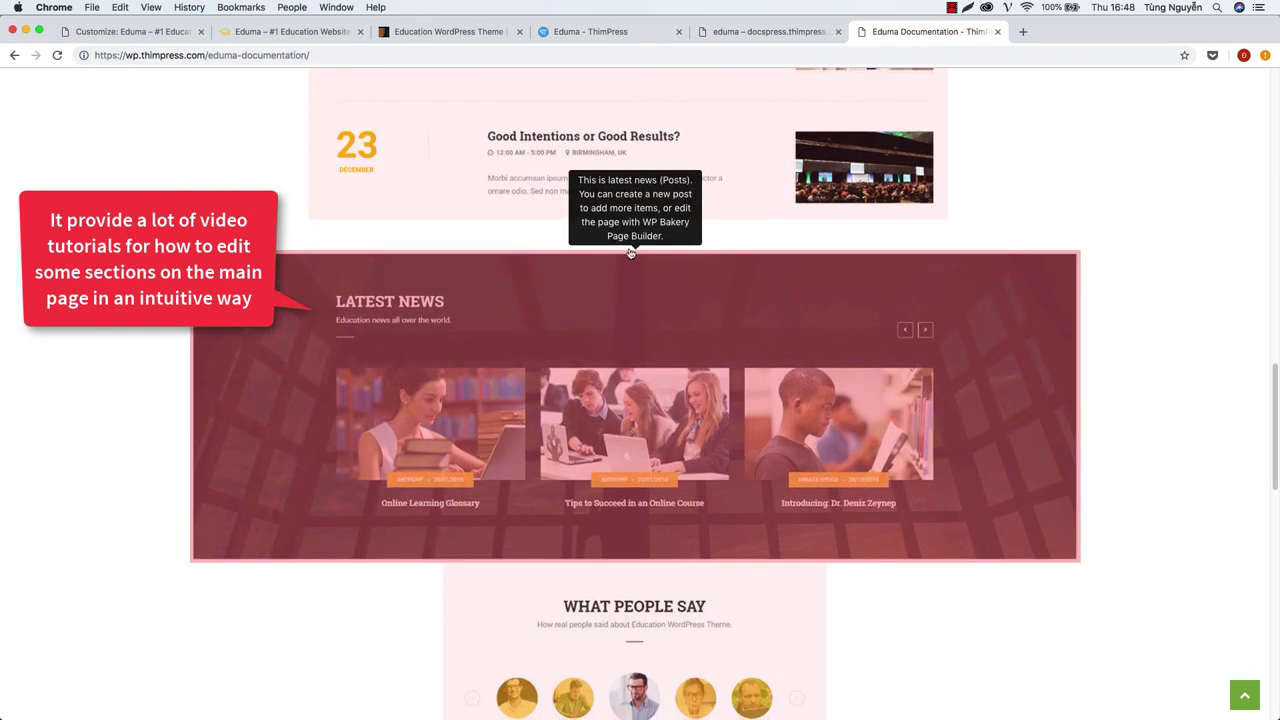
scroll(608, 313, "down", 8)
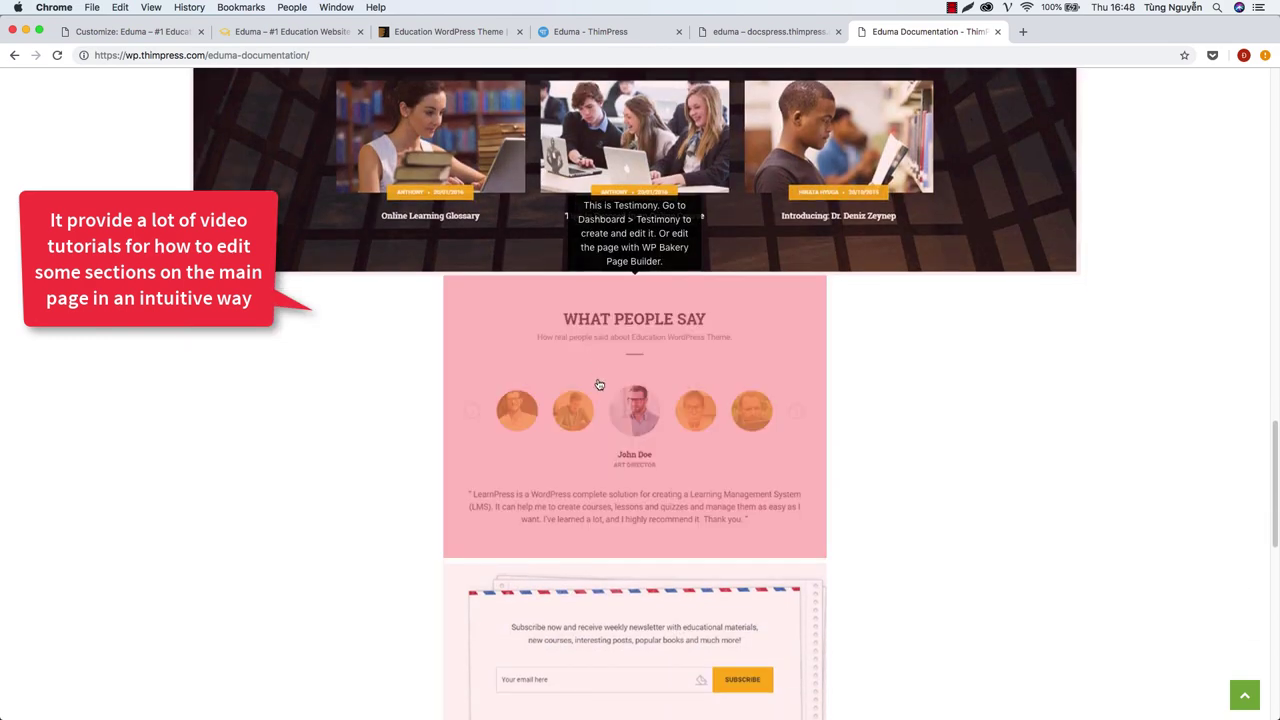
scroll(605, 437, "down", 2)
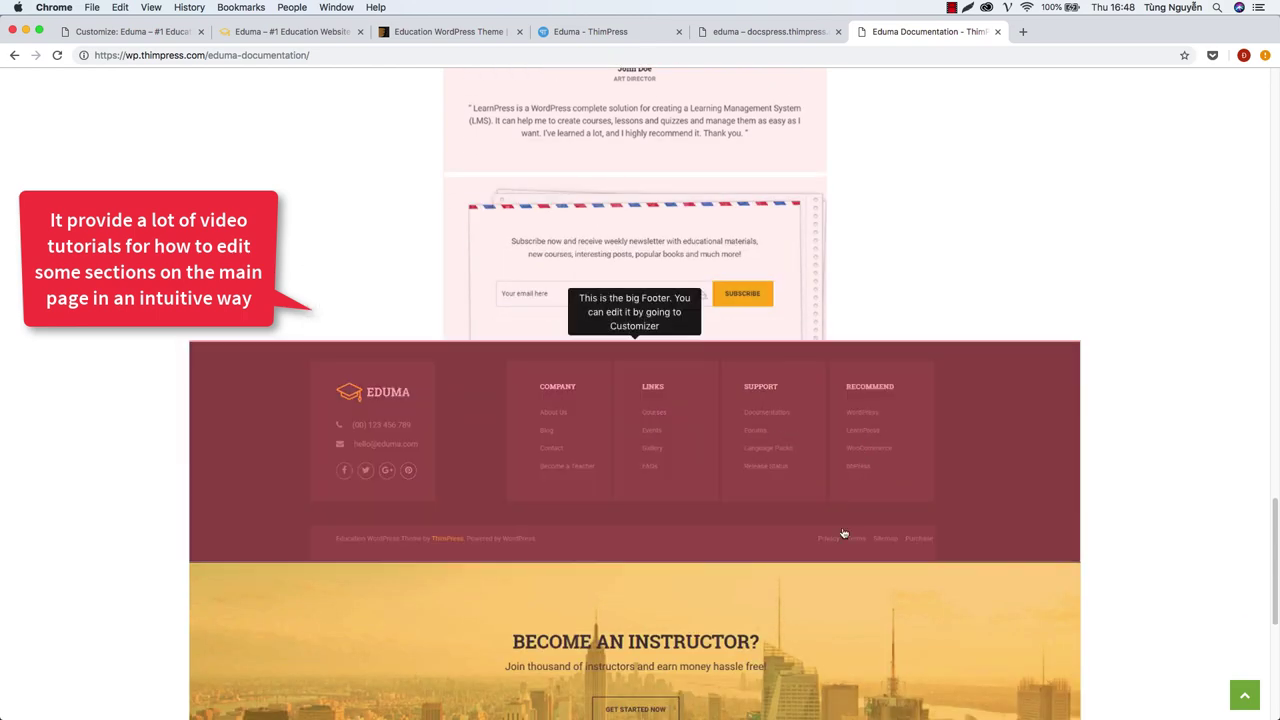
scroll(685, 590, "down", 2)
Skim through the slider section's video tutorial, close it, and return to the Eduma site customizer.
scroll(676, 566, "up", 20)
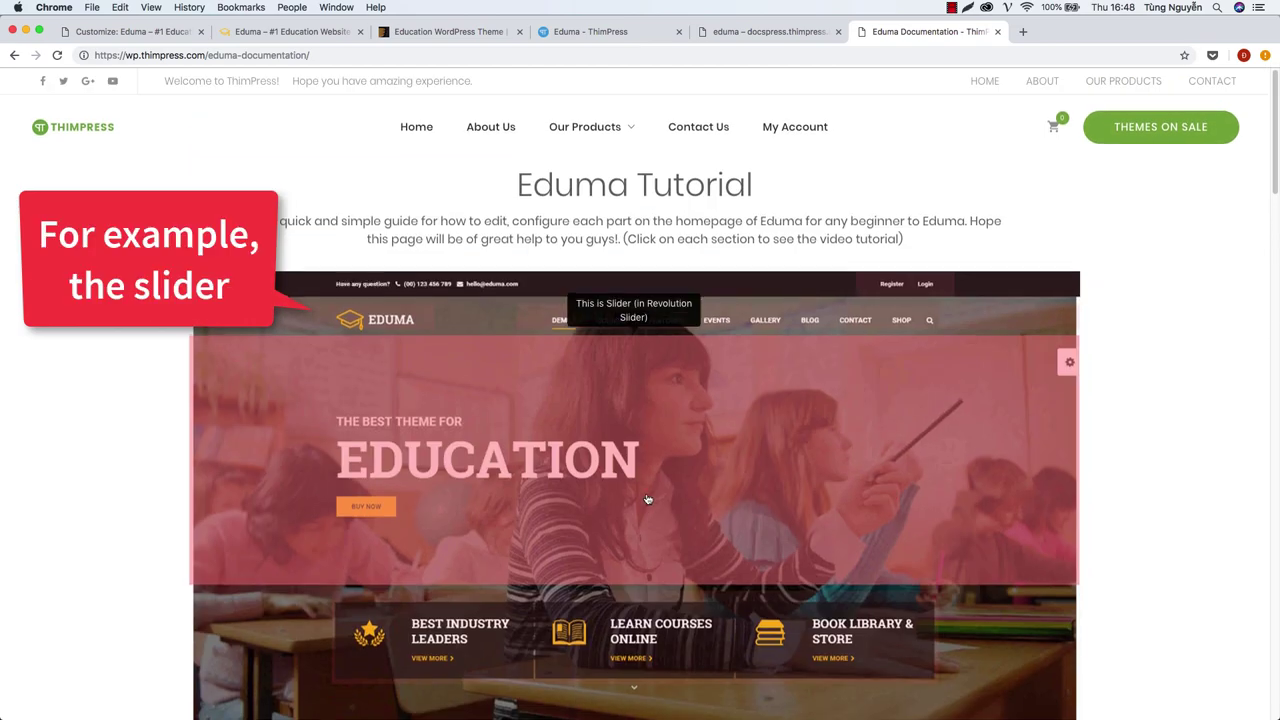
left_click(650, 500)
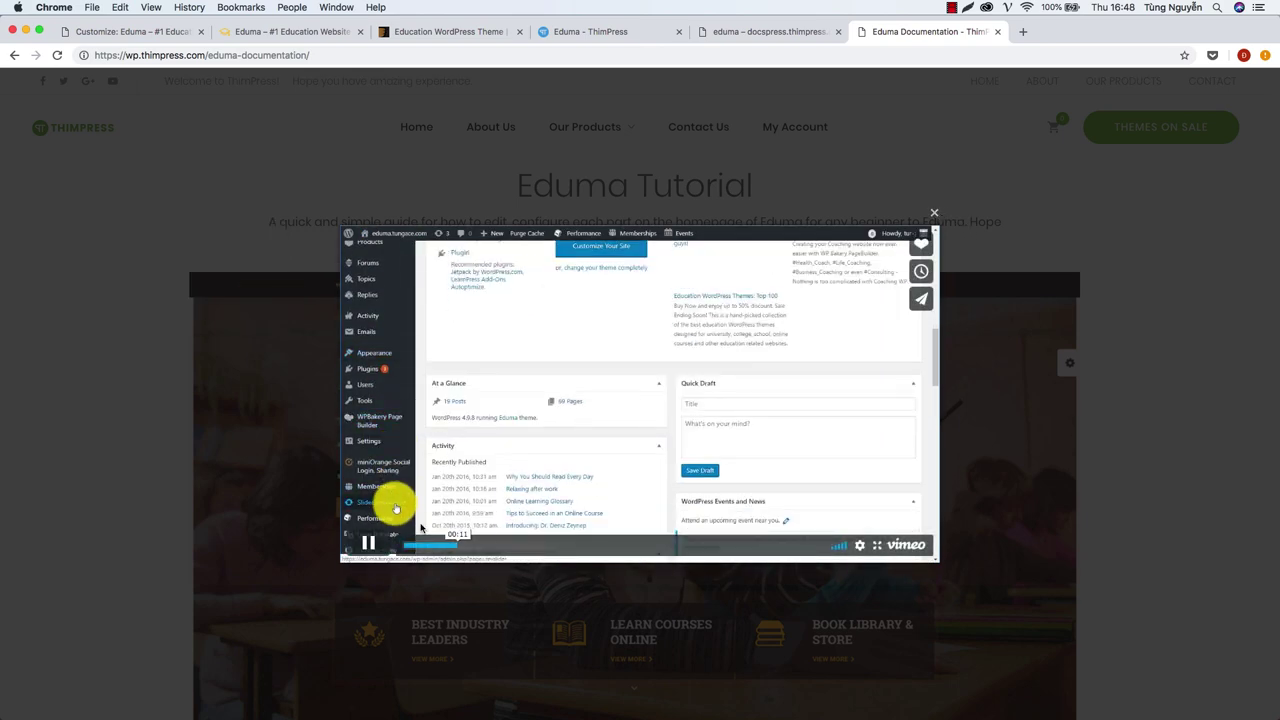
left_click_drag(474, 553, 489, 547)
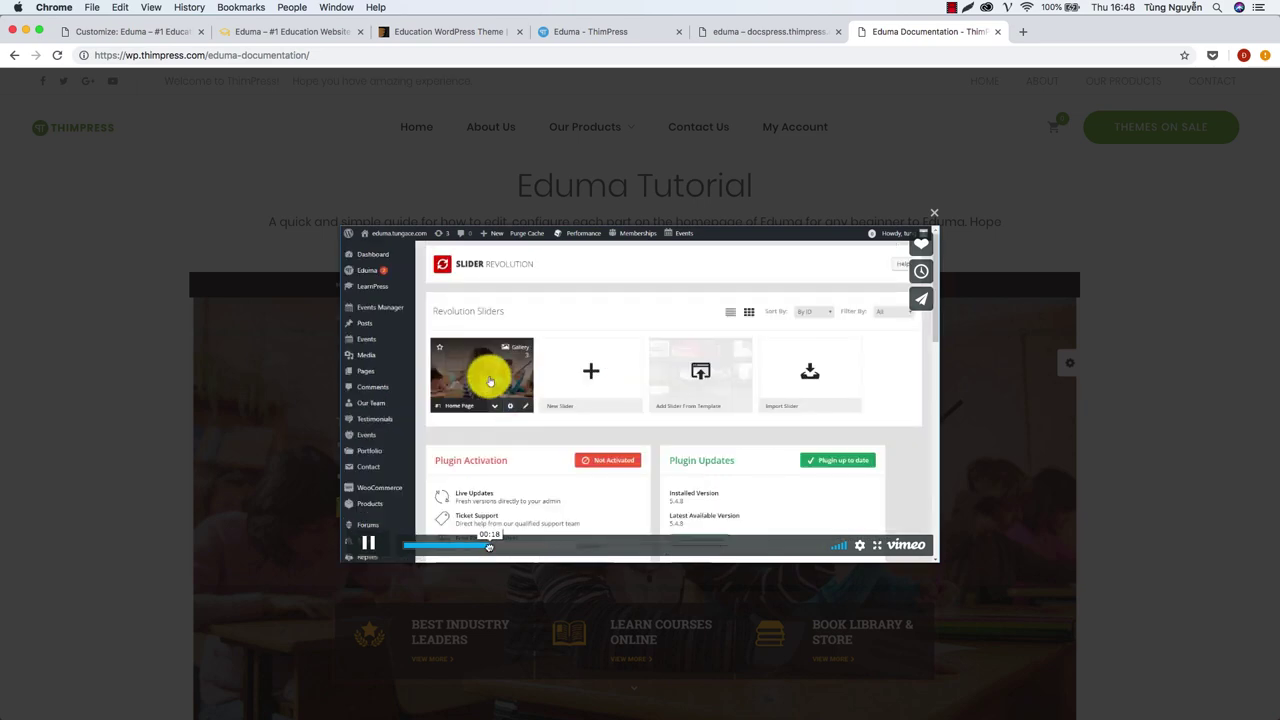
left_click(511, 548)
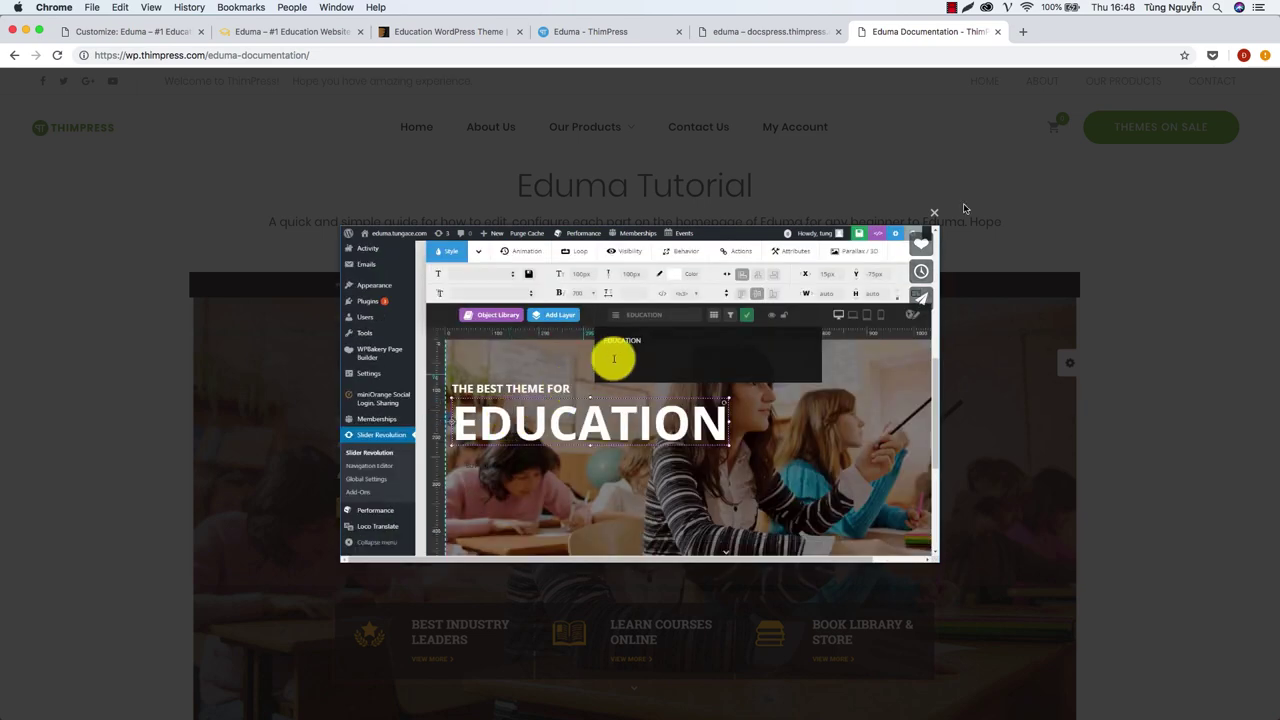
left_click(936, 215)
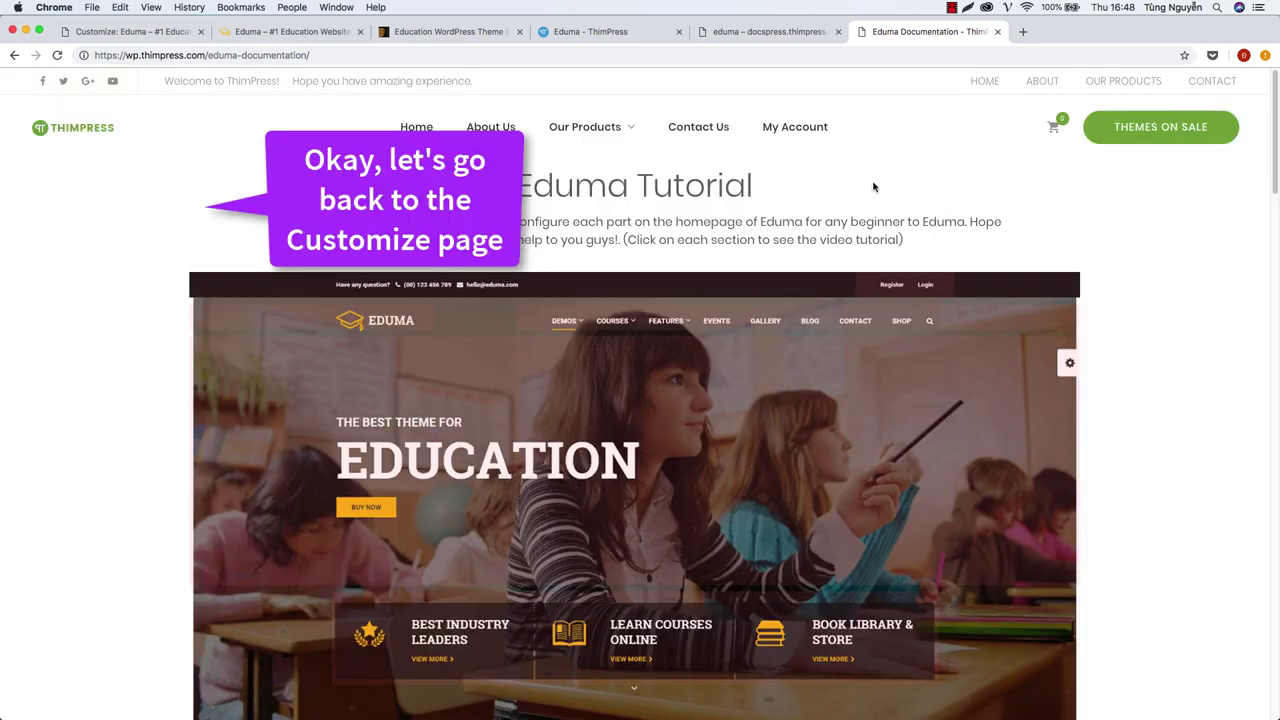
left_click(176, 32)
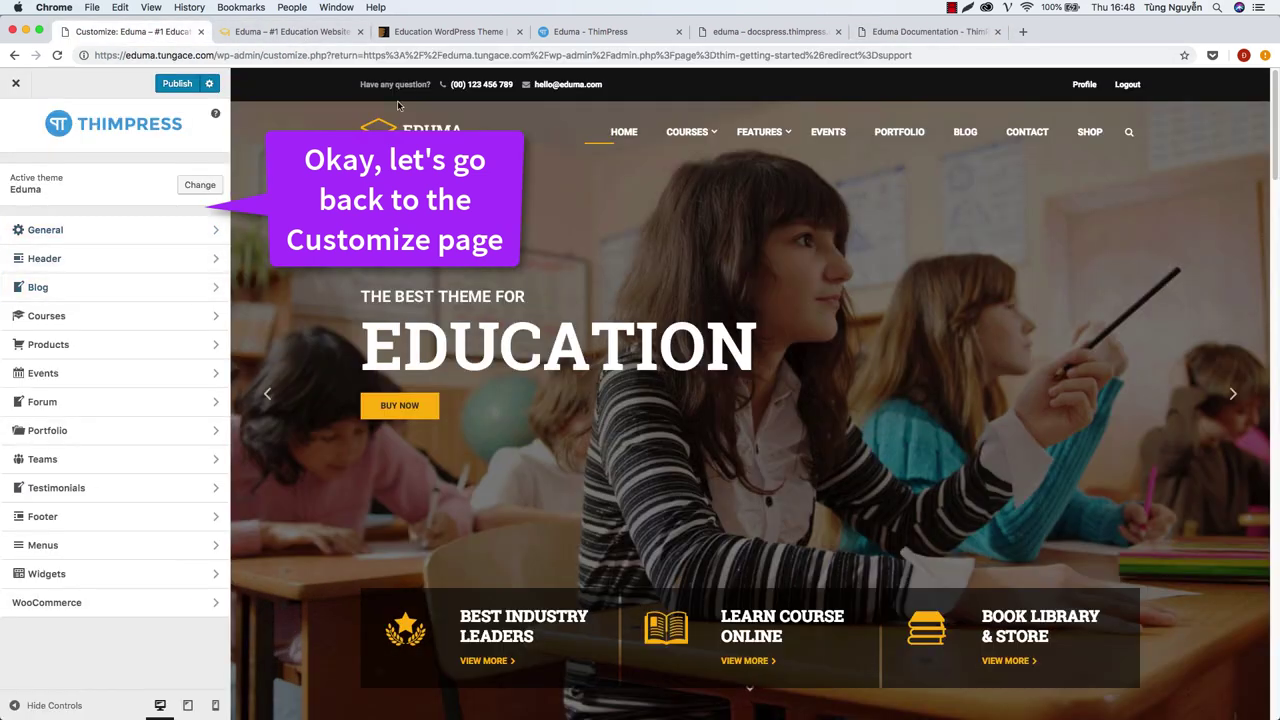